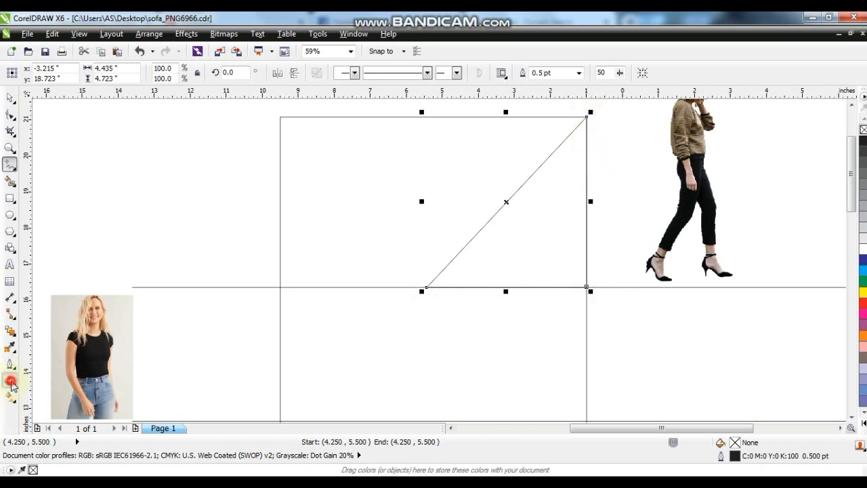
Fill the triangle with a uniform beige of C9 M17 Y36 K0 and remove its outline
{"action": "left_click", "coordinate": [10, 381]}
{"action": "left_click", "coordinate": [54, 286]}
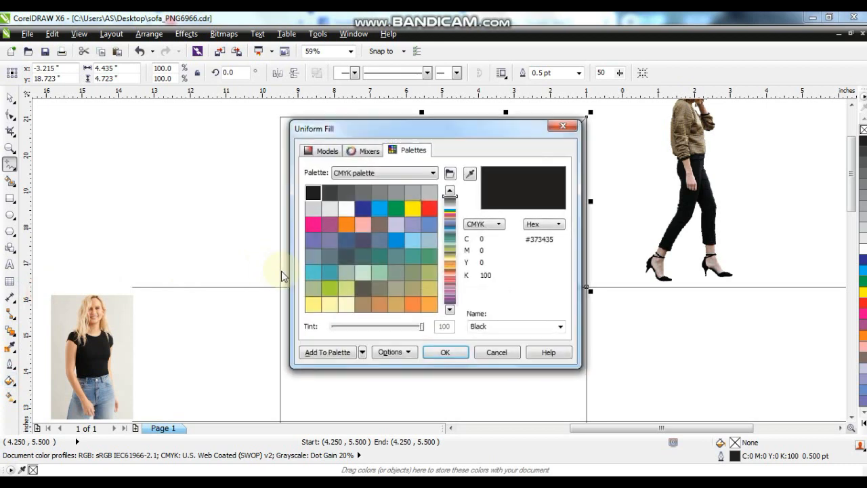
{"action": "left_click", "coordinate": [323, 150]}
{"action": "left_click", "coordinate": [450, 313]}
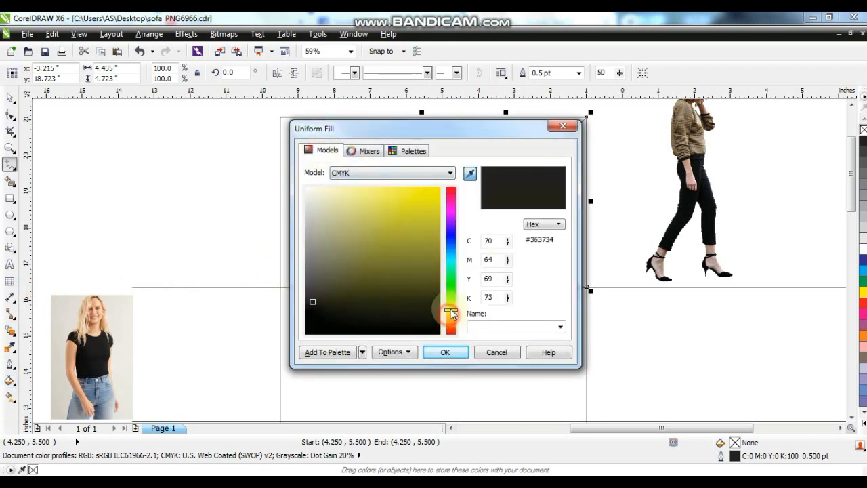
{"action": "left_click_drag", "start_coordinate": [450, 313], "coordinate": [451, 324]}
{"action": "left_click_drag", "start_coordinate": [362, 243], "coordinate": [340, 197]}
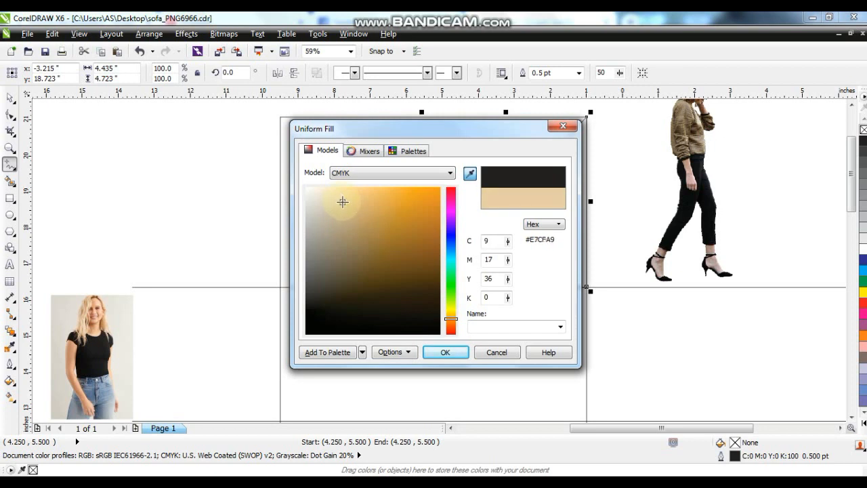
{"action": "left_click", "coordinate": [442, 352]}
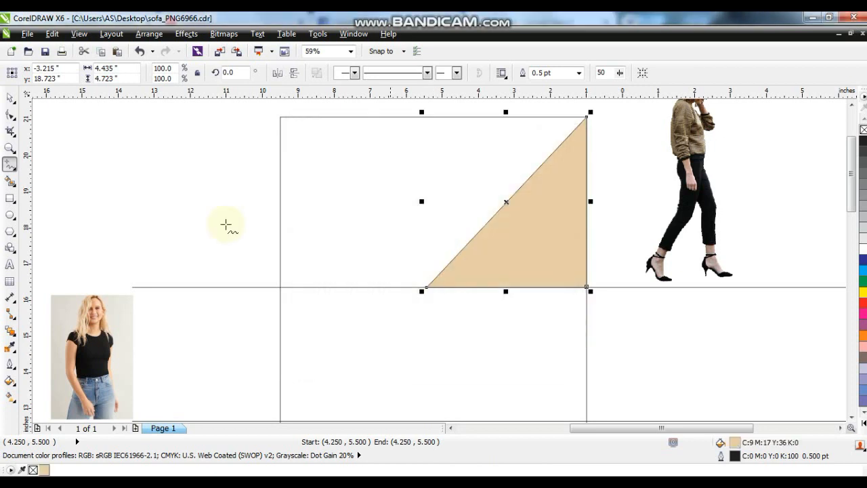
{"action": "left_click", "coordinate": [10, 102]}
{"action": "left_click", "coordinate": [840, 428]}
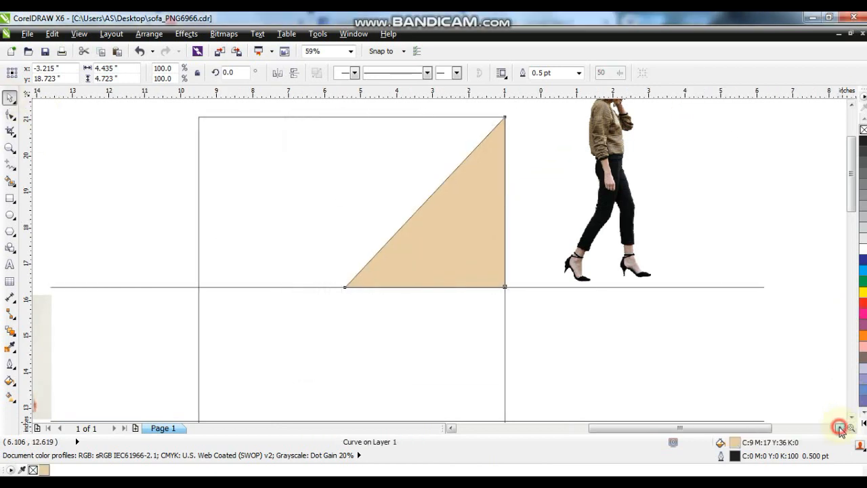
{"action": "left_click", "coordinate": [841, 427]}
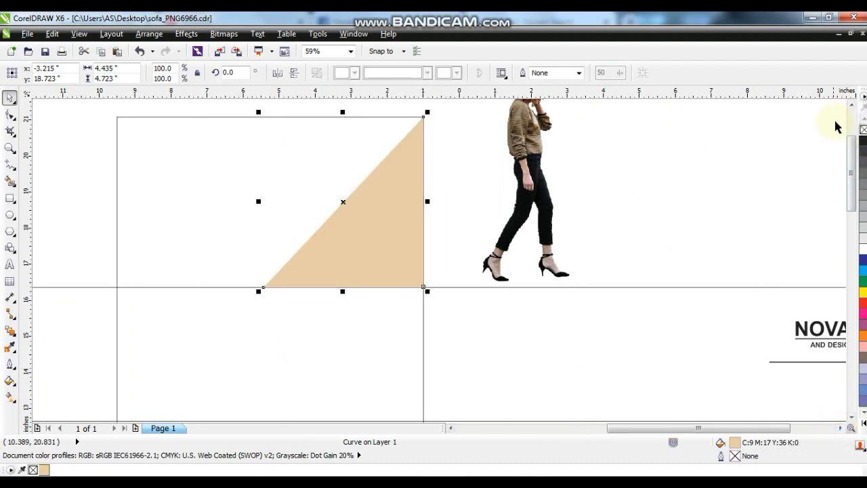
Scale the walking woman bitmap down proportionally to about 3.64 by 5.46 inches
{"action": "left_click", "coordinate": [852, 104]}
{"action": "left_click", "coordinate": [852, 103]}
{"action": "left_click", "coordinate": [552, 162]}
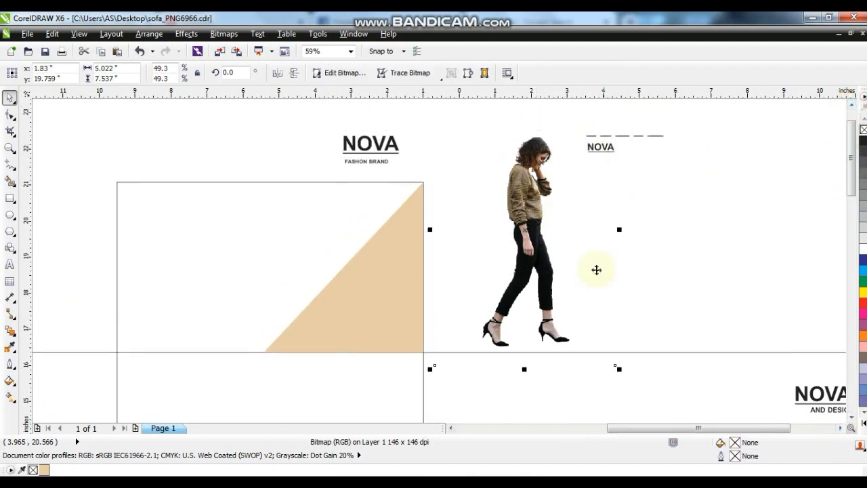
{"action": "left_click_drag", "start_coordinate": [619, 369], "coordinate": [572, 296]}
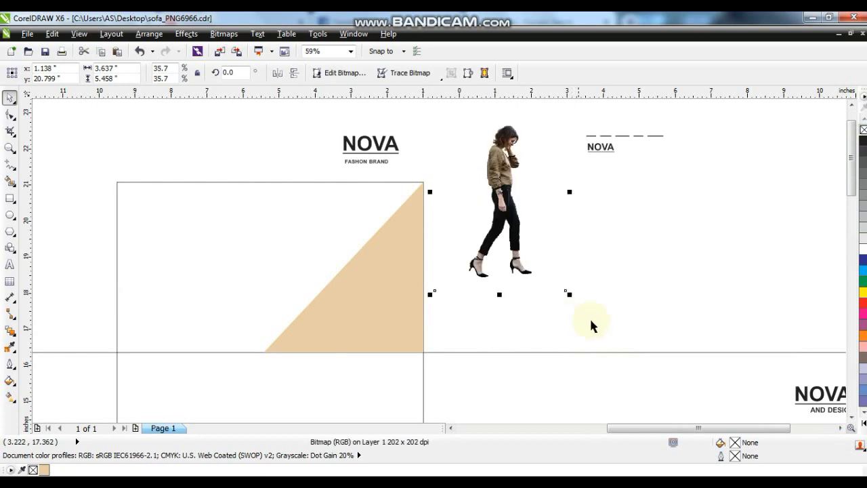
Mirror the woman bitmap horizontally and place it over the beige triangle inside the page frame
{"action": "left_click", "coordinate": [278, 74]}
{"action": "left_click_drag", "start_coordinate": [474, 203], "coordinate": [355, 241]}
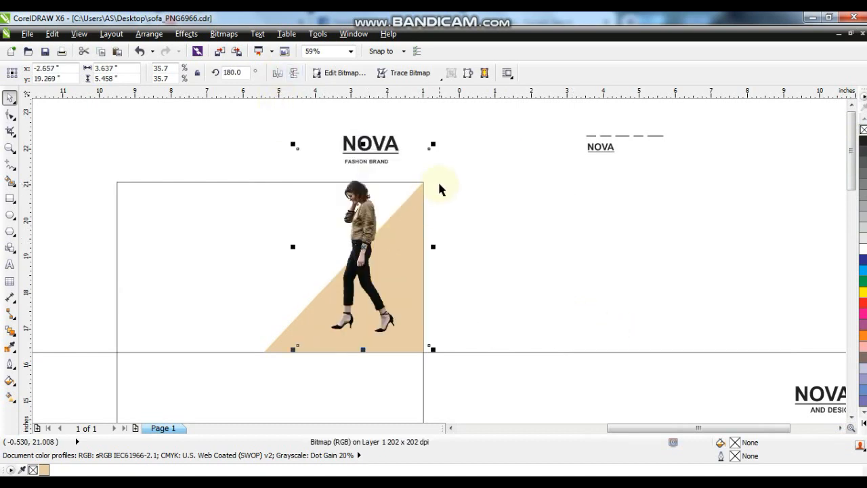
{"action": "left_click_drag", "start_coordinate": [370, 227], "coordinate": [366, 236]}
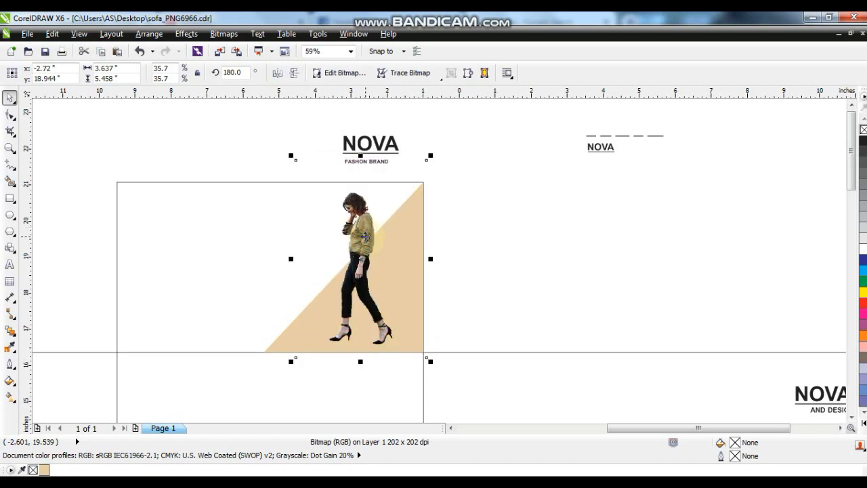
Crop the woman bitmap's empty margins with the Shape tool, then enlarge it to about 2.3 by 4.5 inches
{"action": "left_click", "coordinate": [10, 148]}
{"action": "left_click_drag", "start_coordinate": [195, 144], "coordinate": [462, 370]}
{"action": "key", "text": "F10"}
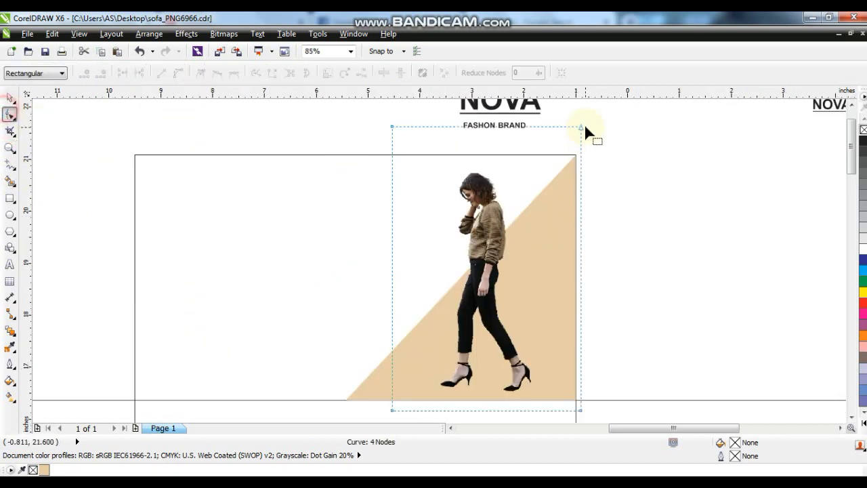
{"action": "left_click_drag", "start_coordinate": [438, 133], "coordinate": [401, 169]}
{"action": "left_click_drag", "start_coordinate": [605, 167], "coordinate": [598, 131]}
{"action": "left_click_drag", "start_coordinate": [393, 127], "coordinate": [390, 169]}
{"action": "mouse_move", "coordinate": [336, 355]}
{"action": "left_mouse_down"}
{"action": "mouse_move", "coordinate": [623, 430]}
{"action": "mouse_move", "coordinate": [580, 397]}
{"action": "mouse_move", "coordinate": [575, 381]}
{"action": "left_mouse_up"}
{"action": "left_click_drag", "start_coordinate": [386, 375], "coordinate": [431, 375]}
{"action": "left_click_drag", "start_coordinate": [526, 151], "coordinate": [634, 376]}
{"action": "left_click_drag", "start_coordinate": [576, 375], "coordinate": [547, 382]}
{"action": "key", "text": "space"}
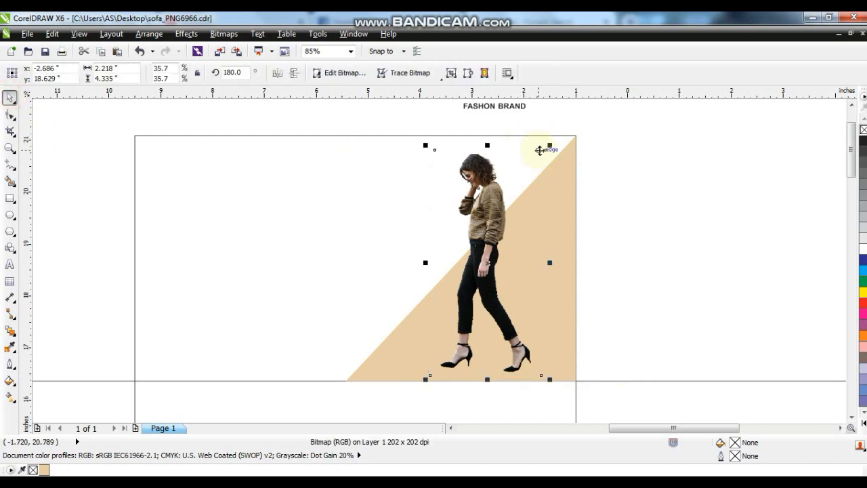
{"action": "left_click_drag", "start_coordinate": [550, 145], "coordinate": [555, 138]}
Move the small underlined NOVA logo and the menu text together into the frame's header area
{"action": "left_click", "coordinate": [851, 106]}
{"action": "left_click", "coordinate": [851, 106]}
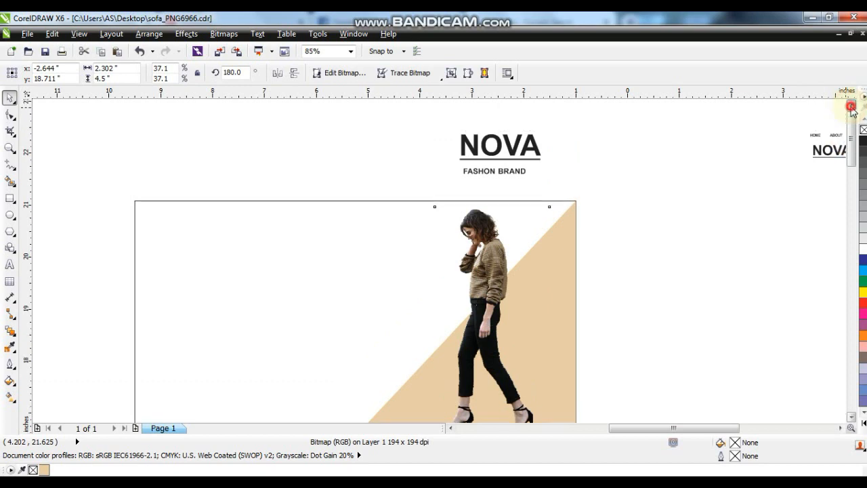
{"action": "left_click_drag", "start_coordinate": [783, 119], "coordinate": [847, 168]}
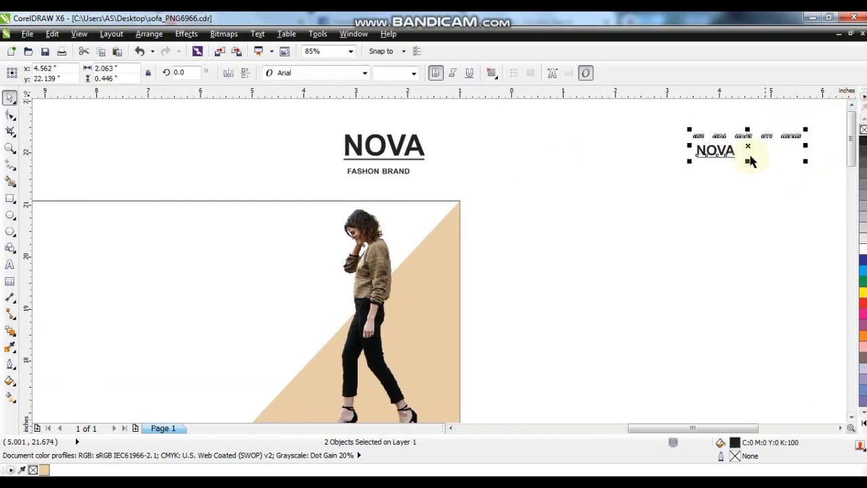
{"action": "left_click_drag", "start_coordinate": [727, 151], "coordinate": [177, 232]}
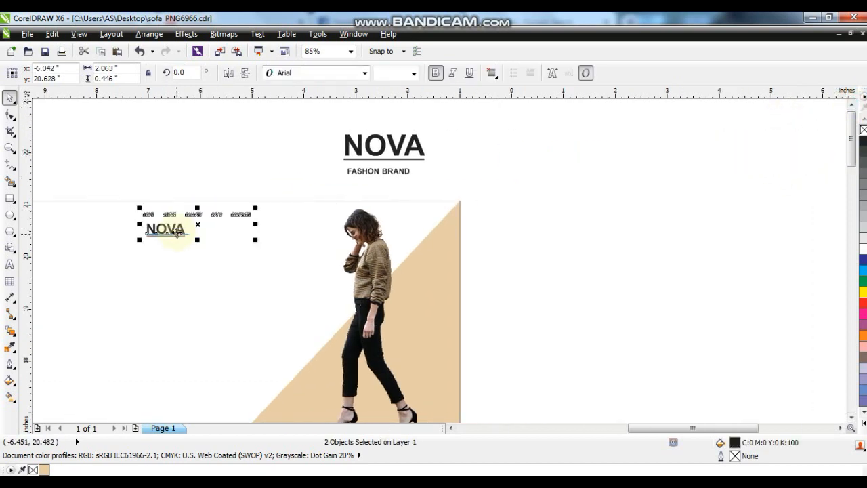
Enlarge the small NOVA logo and menu text, and arrange the menu in line with the logo in the header
{"action": "left_click", "coordinate": [450, 428]}
{"action": "left_click_drag", "start_coordinate": [500, 242], "coordinate": [548, 257]}
{"action": "left_click_drag", "start_coordinate": [547, 201], "coordinate": [557, 199]}
{"action": "left_click", "coordinate": [453, 158]}
{"action": "left_click", "coordinate": [412, 244]}
{"action": "left_click_drag", "start_coordinate": [453, 250], "coordinate": [738, 302]}
{"action": "left_click", "coordinate": [275, 170]}
{"action": "left_click", "coordinate": [10, 148]}
{"action": "left_click", "coordinate": [11, 99]}
Widen the word spacing of the menu text to about 3.5 inches overall and move the menu slightly up
{"action": "left_click", "coordinate": [291, 211]}
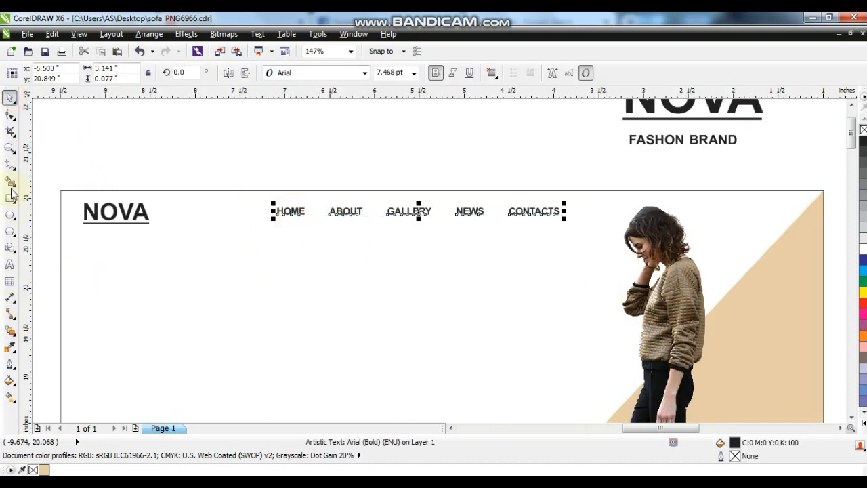
{"action": "left_click", "coordinate": [10, 132]}
{"action": "left_click", "coordinate": [12, 116]}
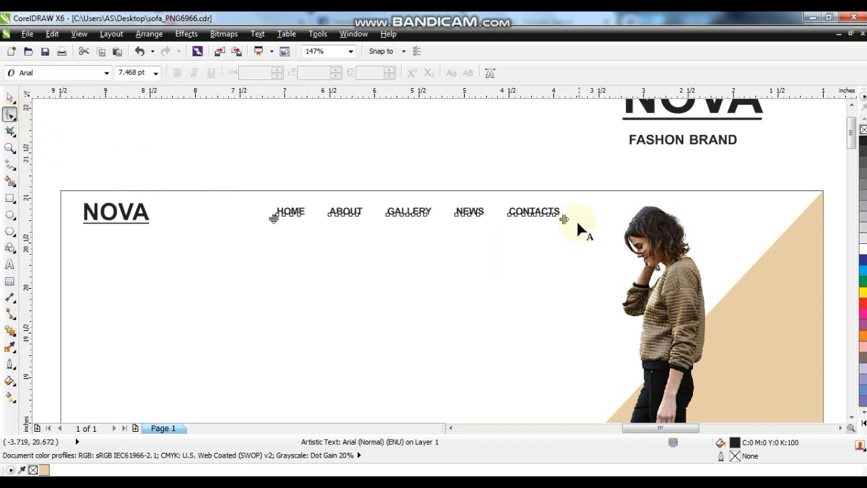
{"action": "left_click_drag", "start_coordinate": [565, 219], "coordinate": [592, 219]}
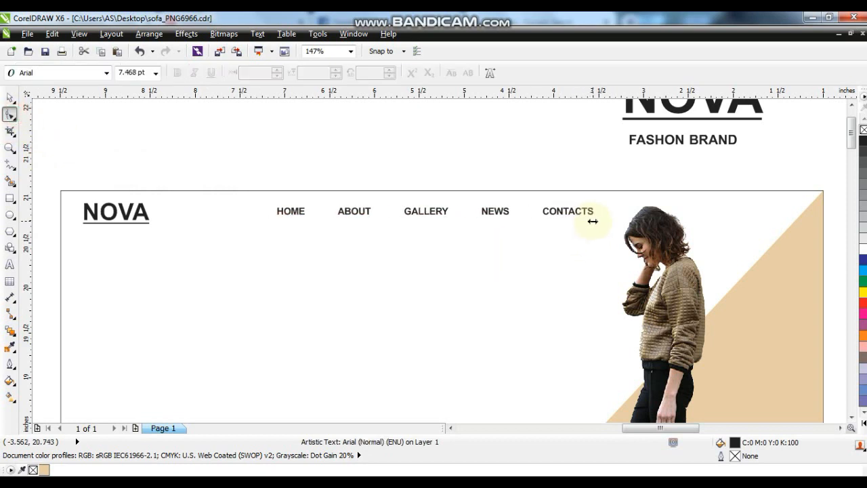
{"action": "left_click", "coordinate": [10, 97]}
{"action": "left_click_drag", "start_coordinate": [426, 213], "coordinate": [430, 208]}
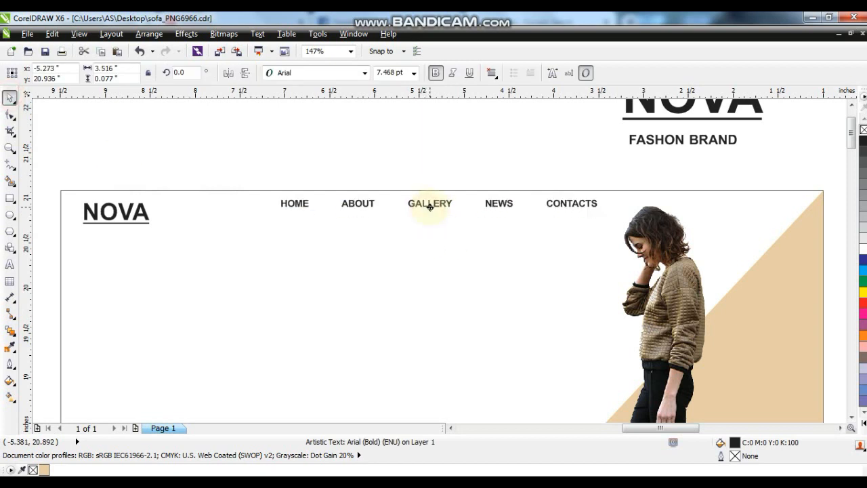
{"action": "left_click", "coordinate": [372, 97]}
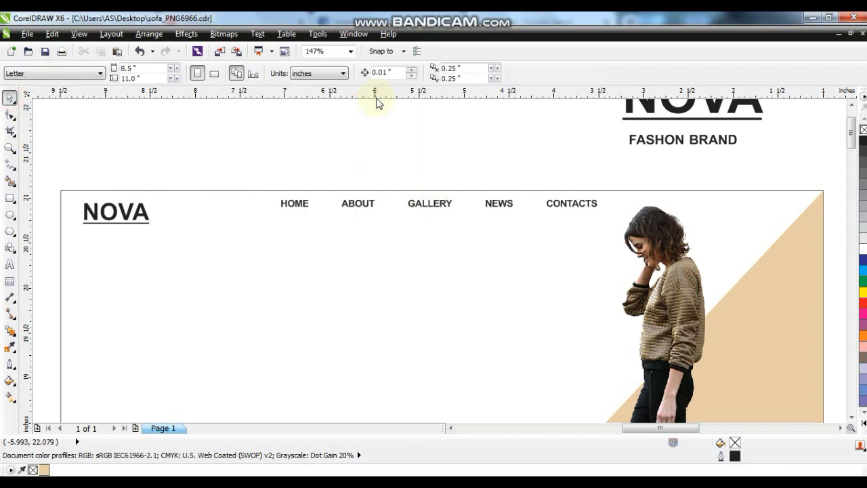
Add a horizontal guideline at the top of the menu text and align the tops of the NOVA logo and menu
{"action": "left_click_drag", "start_coordinate": [371, 173], "coordinate": [372, 204]}
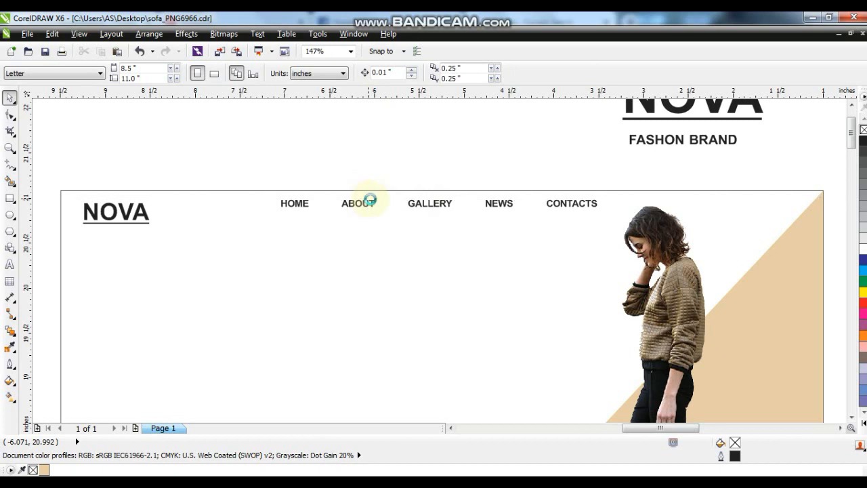
{"action": "left_click", "coordinate": [124, 213]}
{"action": "left_click", "coordinate": [294, 204], "text": "shift"}
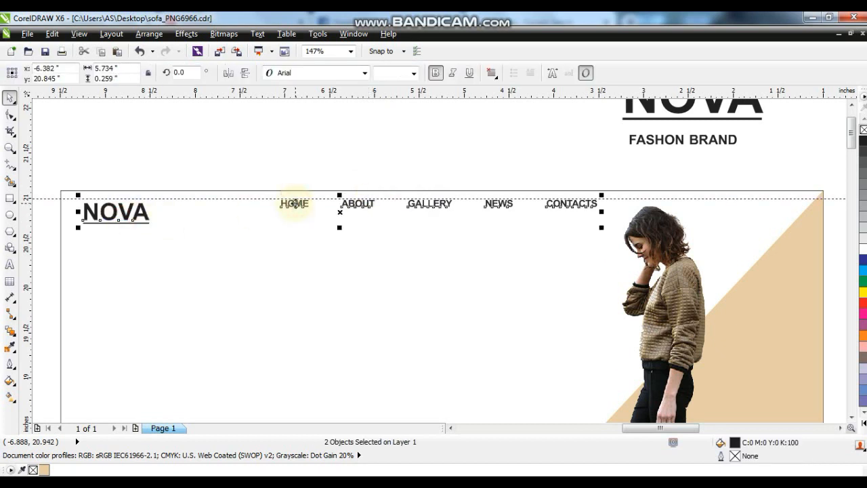
{"action": "key", "text": "t"}
{"action": "left_click", "coordinate": [267, 139]}
Scale the header's NOVA logo down proportionally to about 14.6 pt
{"action": "left_click", "coordinate": [127, 218]}
{"action": "left_click", "coordinate": [120, 217]}
{"action": "left_click_drag", "start_coordinate": [150, 226], "coordinate": [138, 221]}
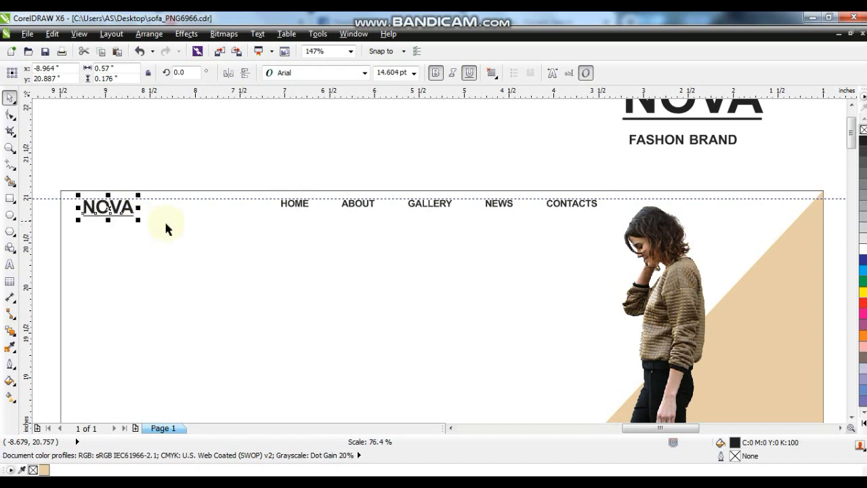
Color only the word HOME in the menu with the beige C9 M17 Y36 K0
{"action": "left_click", "coordinate": [296, 208]}
{"action": "left_click", "coordinate": [296, 210], "text": "ctrl"}
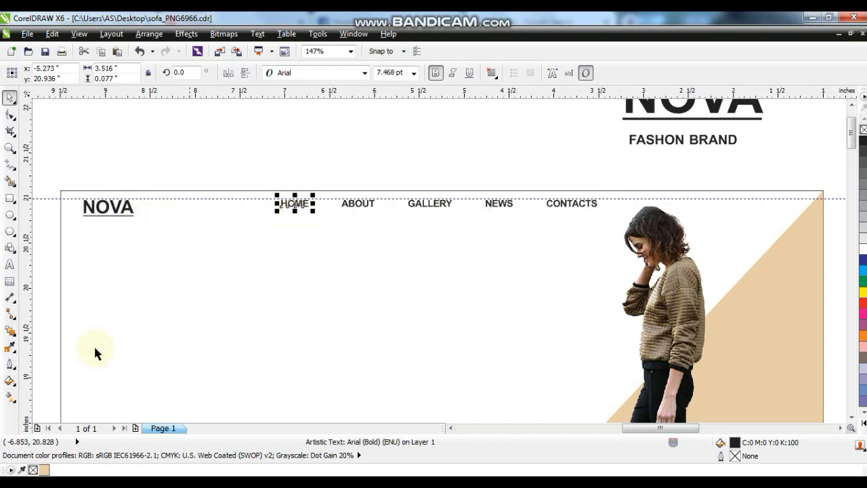
{"action": "left_click", "coordinate": [45, 469]}
{"action": "left_click", "coordinate": [304, 164]}
Delete the horizontal guideline running through the header
{"action": "left_click", "coordinate": [326, 197]}
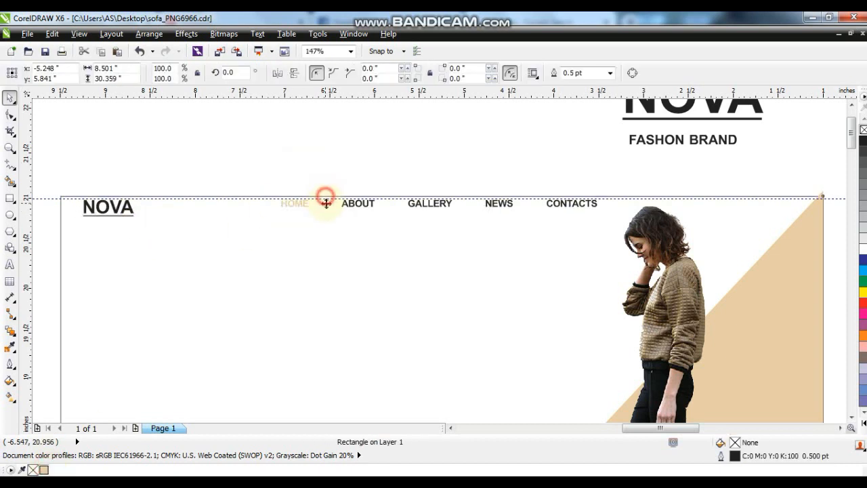
{"action": "left_click", "coordinate": [336, 201]}
{"action": "key", "text": "Delete"}
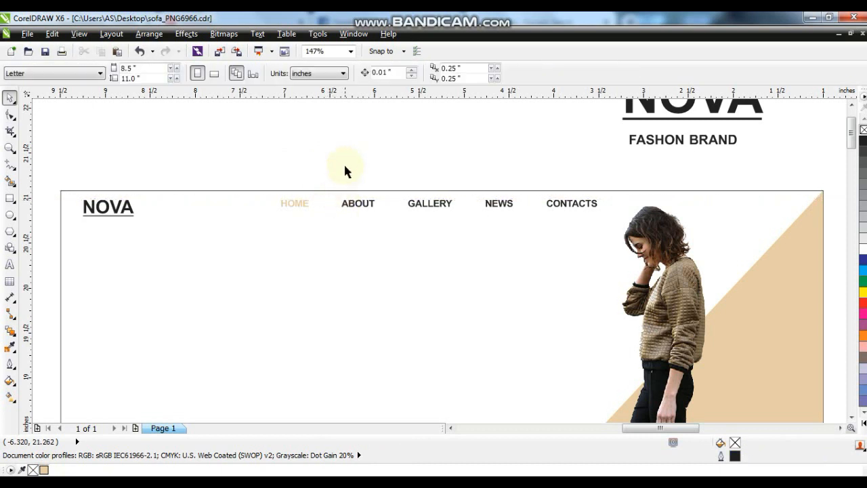
Move the large NOVA title and FASHON BRAND tagline into the frame beside the woman and enlarge them to about 3.04 by 1.47 inches
{"action": "scroll", "coordinate": [349, 178], "scroll_direction": "down", "scroll_amount": 2}
{"action": "left_click_drag", "start_coordinate": [594, 121], "coordinate": [465, 169]}
{"action": "left_click_drag", "start_coordinate": [517, 147], "coordinate": [268, 277]}
{"action": "left_click_drag", "start_coordinate": [315, 300], "coordinate": [385, 354]}
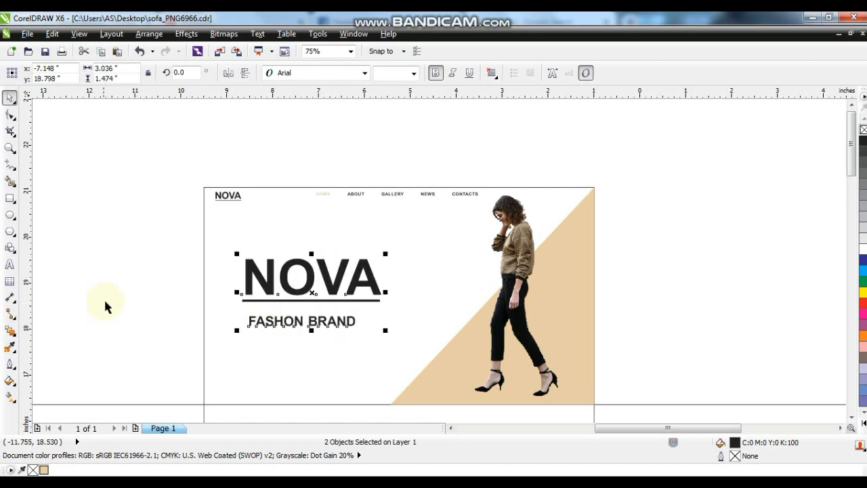
{"action": "left_click", "coordinate": [105, 303]}
Set the FASHON BRAND tagline just beneath the NOVA underline at about 18.3 pt and fill it with C20 M27 Y51 K0
{"action": "mouse_move", "coordinate": [276, 327]}
{"action": "left_mouse_down"}
{"action": "mouse_move", "coordinate": [298, 317]}
{"action": "mouse_move", "coordinate": [281, 320]}
{"action": "left_mouse_up"}
{"action": "left_click", "coordinate": [46, 469]}
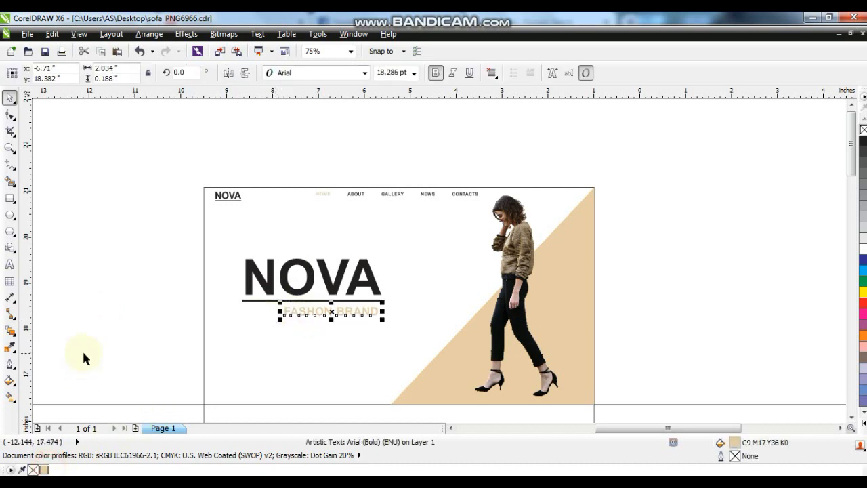
{"action": "left_click", "coordinate": [10, 385]}
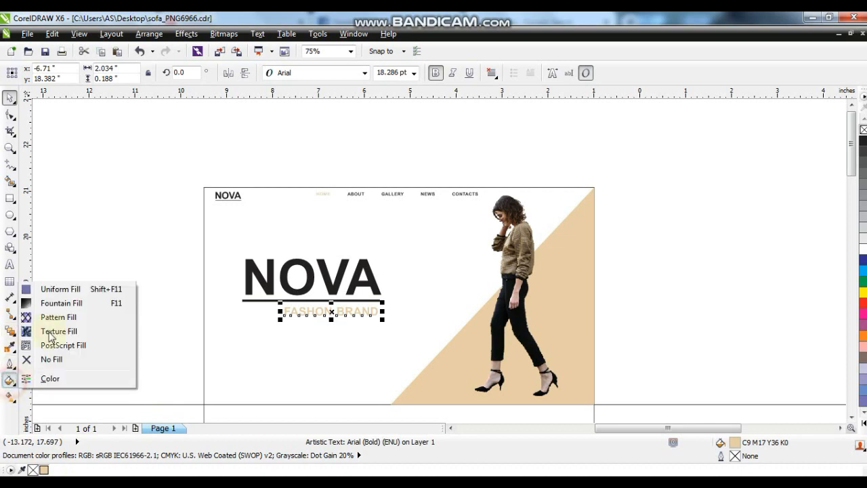
{"action": "left_click", "coordinate": [64, 293]}
{"action": "left_click", "coordinate": [328, 151]}
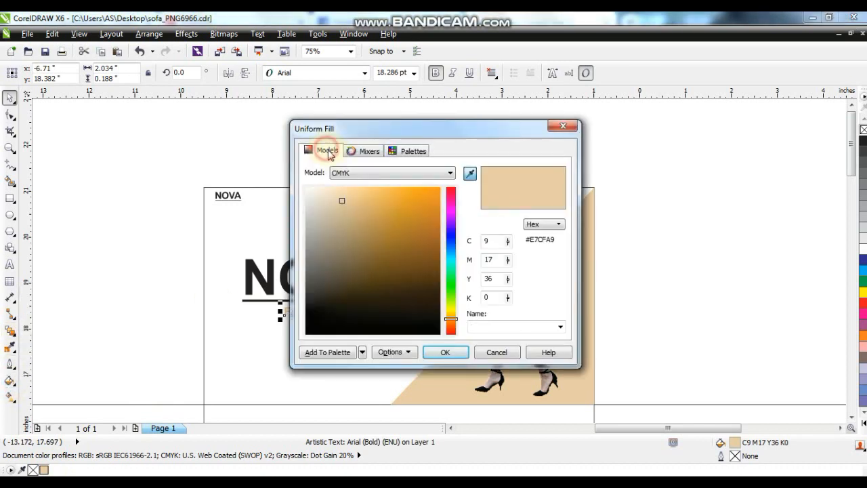
{"action": "left_click_drag", "start_coordinate": [343, 202], "coordinate": [347, 214]}
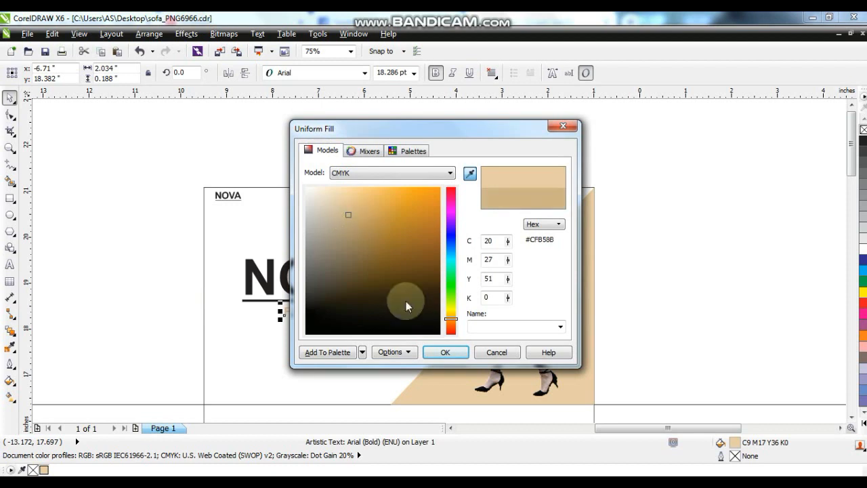
{"action": "left_click", "coordinate": [445, 352]}
{"action": "left_click", "coordinate": [130, 316]}
Apply the darker tan C20 M27 Y51 K0 to the triangle and to the word HOME in the menu
{"action": "left_click", "coordinate": [452, 382]}
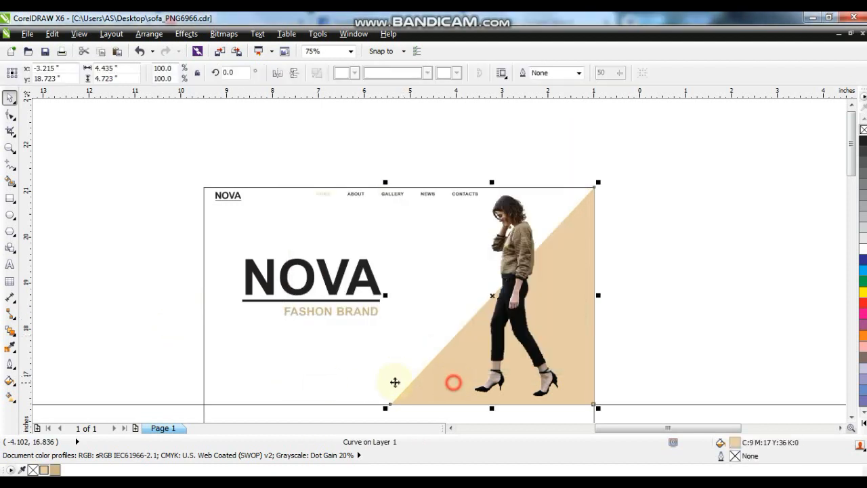
{"action": "left_click", "coordinate": [55, 469]}
{"action": "left_click", "coordinate": [66, 379]}
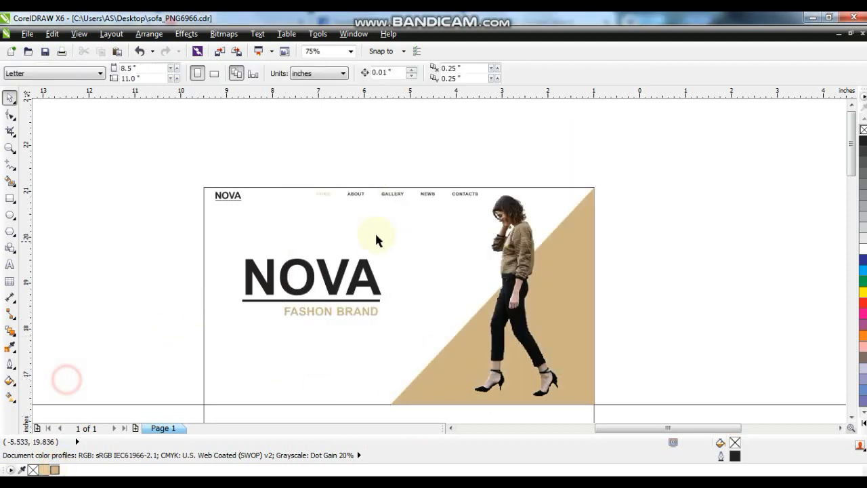
{"action": "left_click", "coordinate": [323, 197]}
{"action": "left_click", "coordinate": [43, 470]}
{"action": "left_click", "coordinate": [101, 300]}
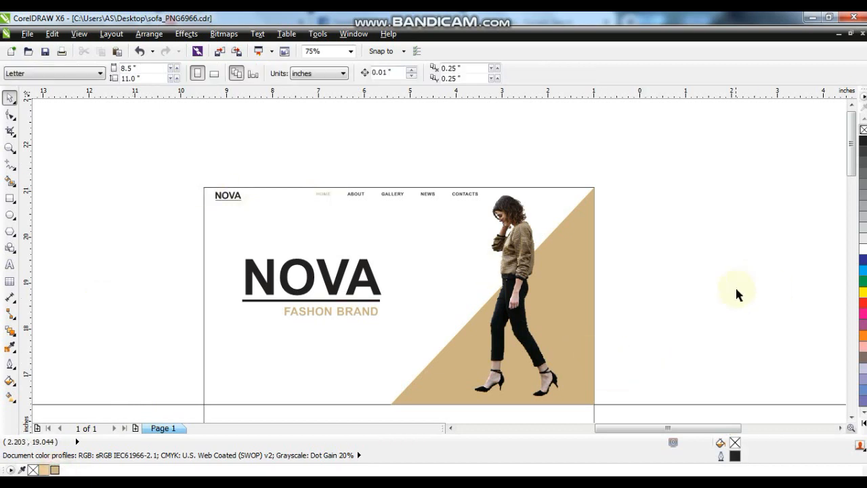
{"action": "left_click_drag", "start_coordinate": [853, 421], "coordinate": [852, 420]}
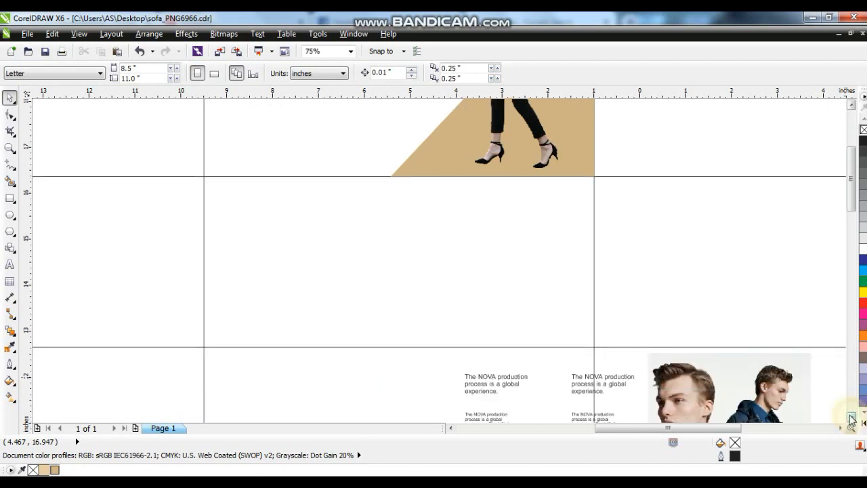
Draw a closed right triangle about 4.07 by 3.71 inches below the hero, from the tan triangle's corner to the frame's left edge
{"action": "left_click", "coordinate": [8, 167]}
{"action": "left_click", "coordinate": [390, 176]}
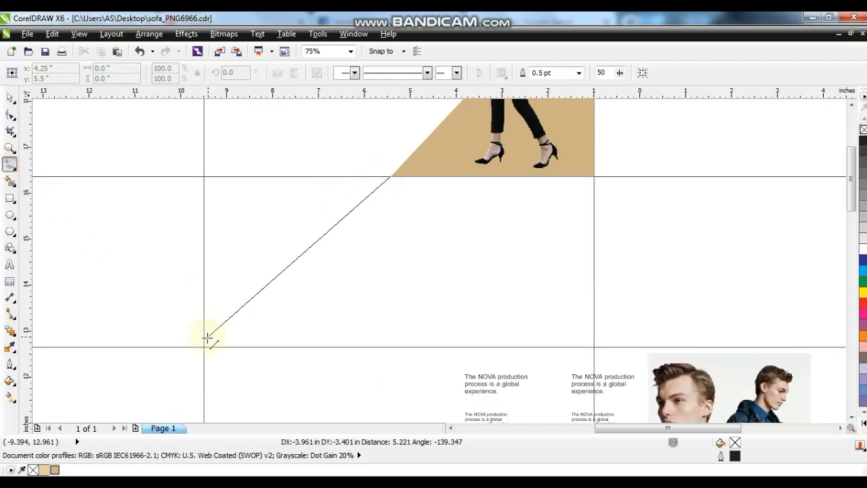
{"action": "double_click", "coordinate": [204, 346]}
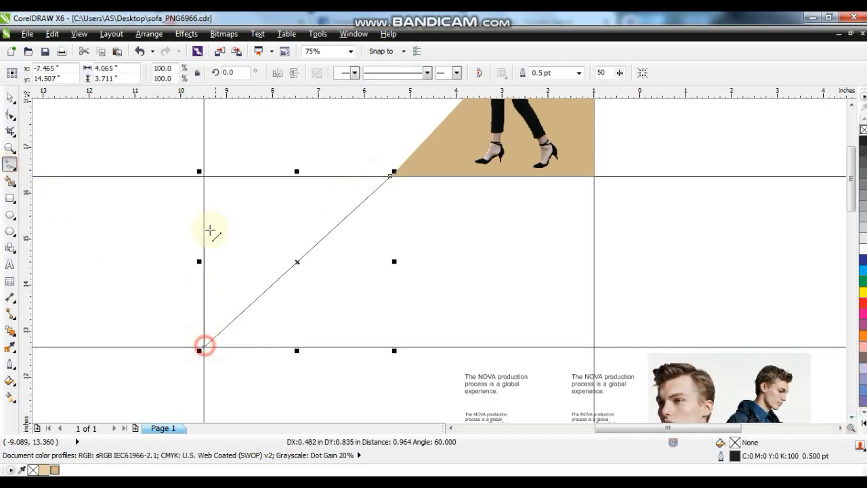
{"action": "left_click", "coordinate": [204, 176]}
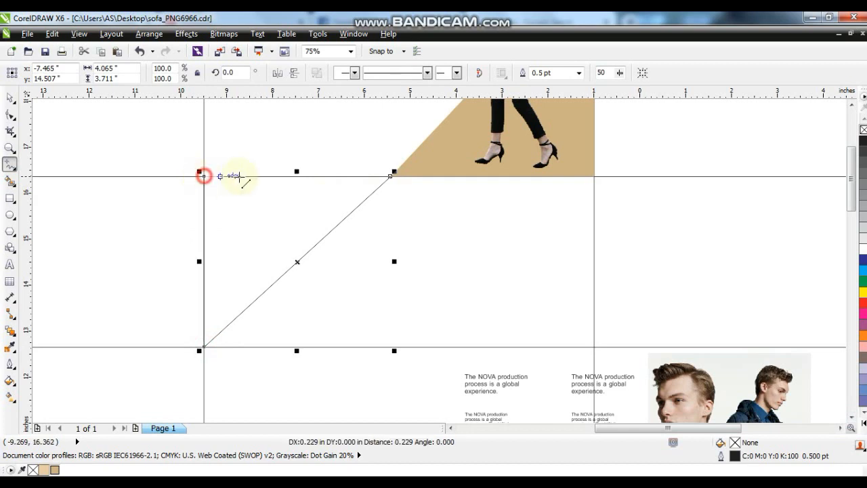
{"action": "left_click", "coordinate": [390, 176]}
{"action": "left_click", "coordinate": [12, 99]}
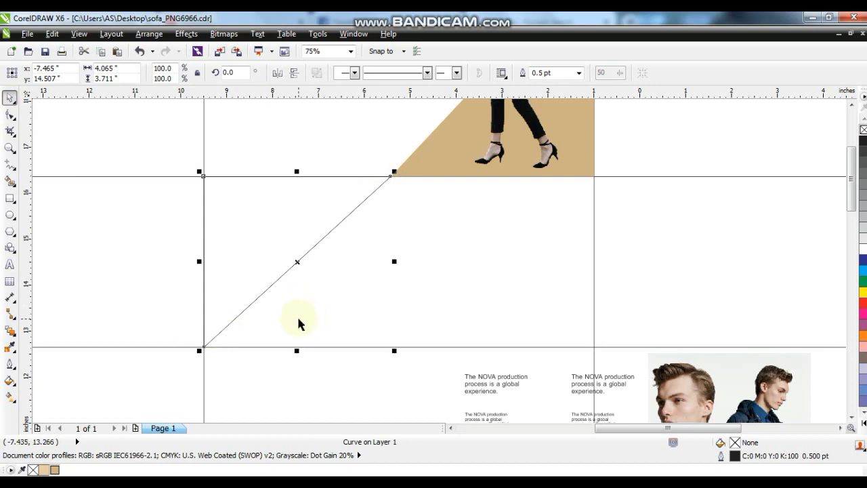
Move the blonde woman's photo over the new triangle and enlarge it to about 4.81 by 7.19 inches
{"action": "scroll", "coordinate": [302, 322], "scroll_direction": "down", "scroll_amount": 1}
{"action": "left_click", "coordinate": [10, 148]}
{"action": "left_click_drag", "start_coordinate": [97, 232], "coordinate": [516, 366]}
{"action": "left_click", "coordinate": [10, 98]}
{"action": "left_click_drag", "start_coordinate": [120, 247], "coordinate": [377, 246]}
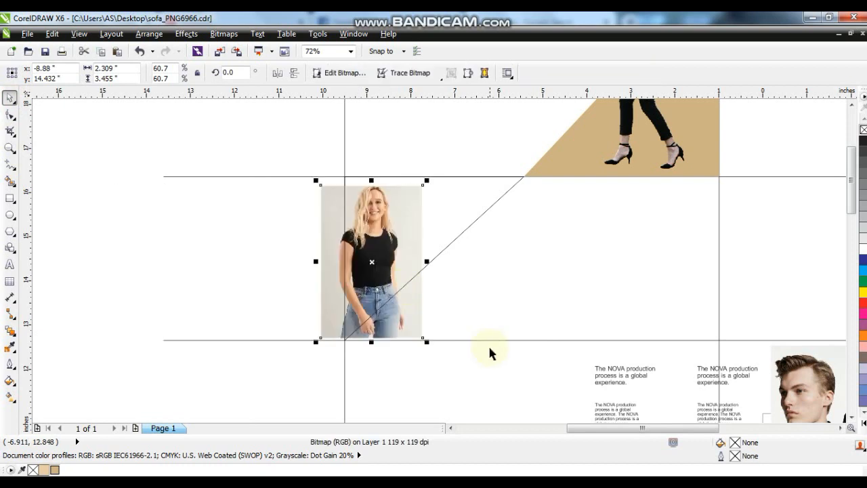
{"action": "left_click_drag", "start_coordinate": [427, 342], "coordinate": [507, 421]}
{"action": "left_click_drag", "start_coordinate": [412, 366], "coordinate": [449, 342]}
{"action": "left_click_drag", "start_coordinate": [500, 128], "coordinate": [526, 95]}
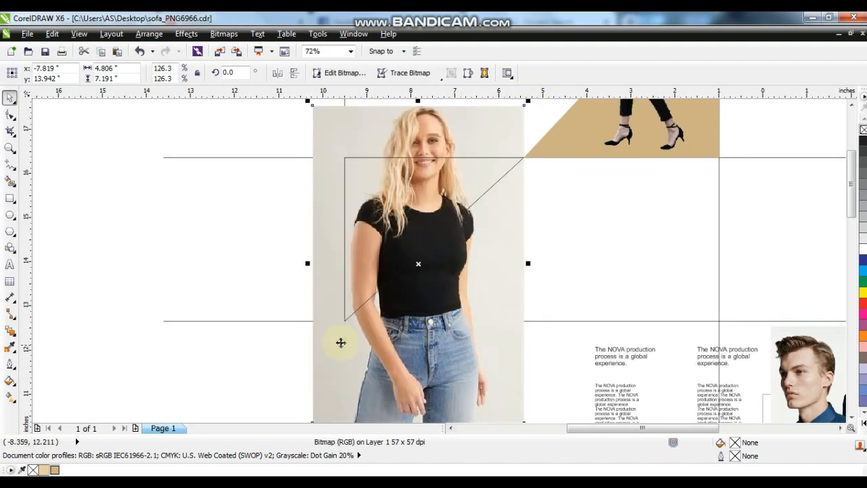
{"action": "left_click_drag", "start_coordinate": [322, 217], "coordinate": [334, 251]}
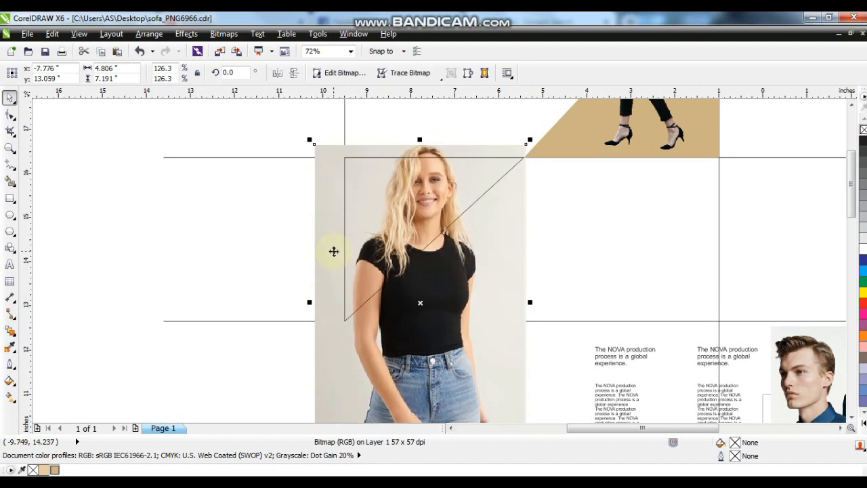
PowerClip the blonde woman's photo inside the triangle and remove the triangle's outline
{"action": "left_click", "coordinate": [187, 33]}
{"action": "mouse_move", "coordinate": [244, 221]}
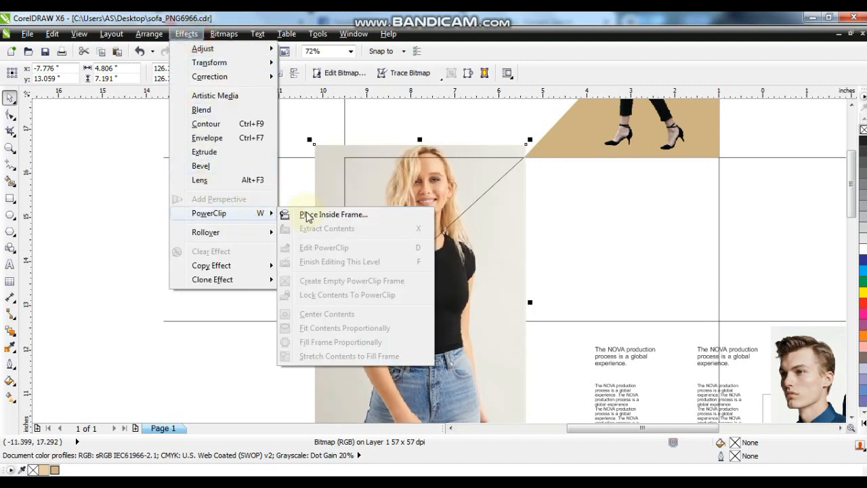
{"action": "left_click", "coordinate": [305, 215]}
{"action": "left_click", "coordinate": [350, 158]}
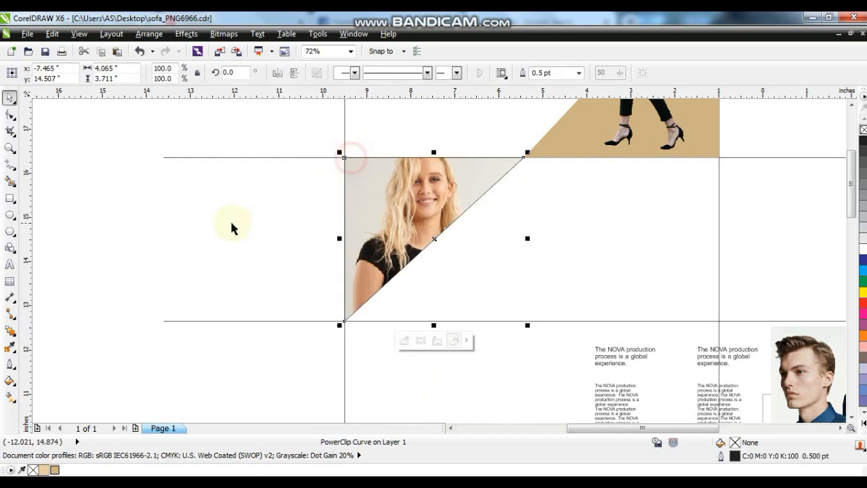
{"action": "right_click", "coordinate": [863, 130]}
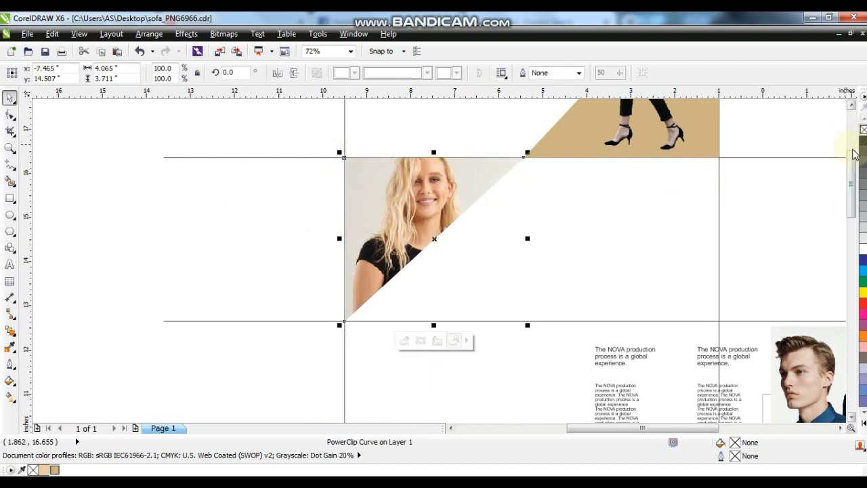
Move the NOVA AND DESIGN heading and its small tagline into the second section, beside the clipped photo
{"action": "left_click", "coordinate": [841, 427]}
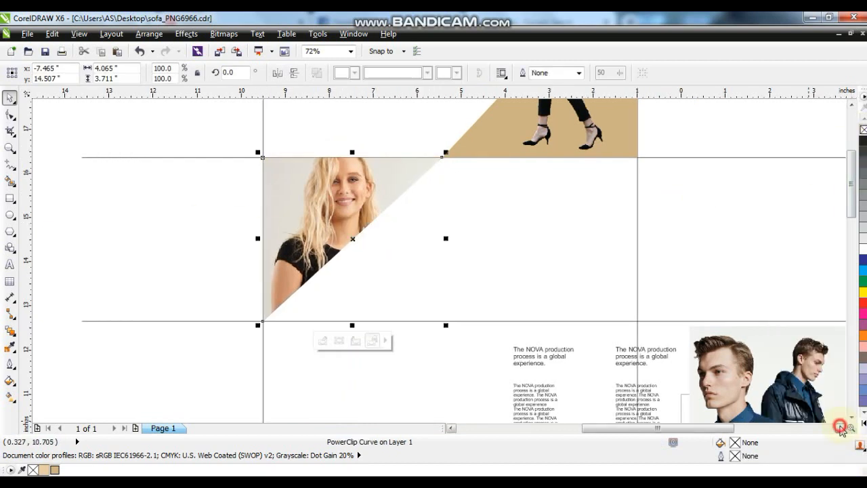
{"action": "left_click", "coordinate": [841, 427]}
{"action": "left_click", "coordinate": [841, 427]}
{"action": "left_click", "coordinate": [850, 106]}
{"action": "left_click", "coordinate": [850, 107]}
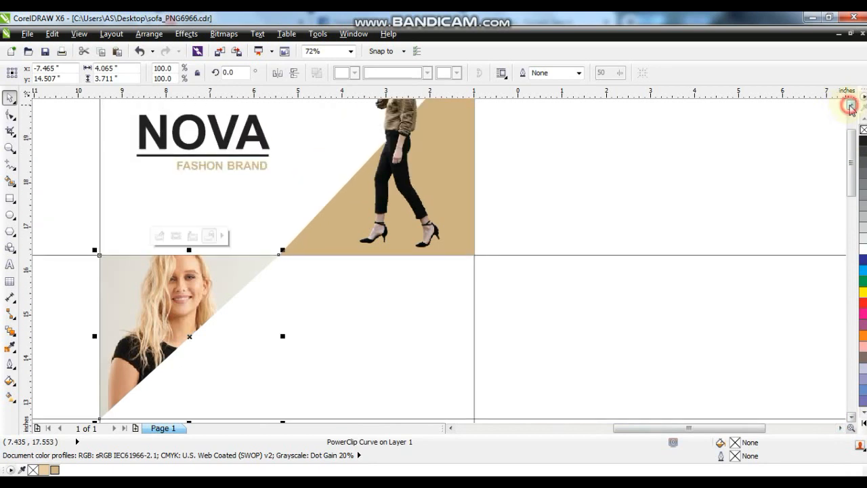
{"action": "left_click", "coordinate": [12, 149]}
{"action": "right_click", "coordinate": [112, 186]}
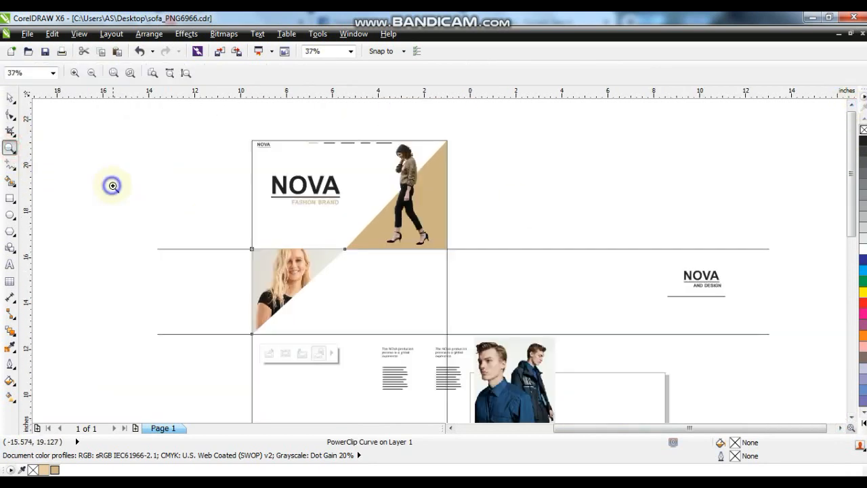
{"action": "left_click_drag", "start_coordinate": [167, 120], "coordinate": [722, 350]}
{"action": "left_click", "coordinate": [9, 102]}
{"action": "left_click_drag", "start_coordinate": [698, 278], "coordinate": [840, 359]}
{"action": "left_click_drag", "start_coordinate": [778, 328], "coordinate": [361, 344]}
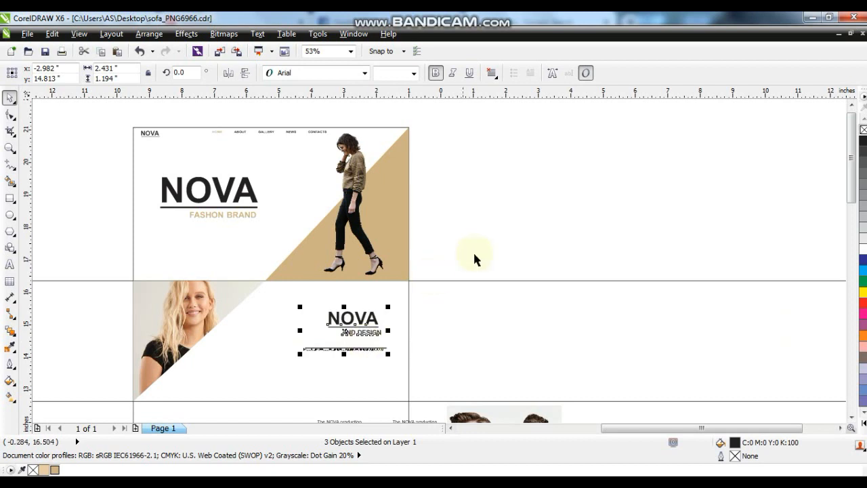
{"action": "left_click", "coordinate": [473, 250]}
Fill the second section's NOVA title with tan C20 M27 Y51 K0 and enlarge it
{"action": "left_click", "coordinate": [9, 149]}
{"action": "left_click_drag", "start_coordinate": [90, 242], "coordinate": [509, 412]}
{"action": "left_click", "coordinate": [10, 99]}
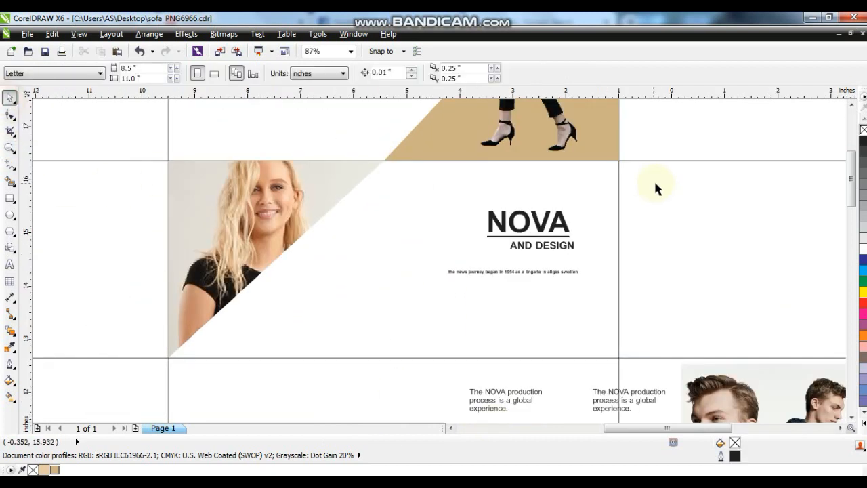
{"action": "left_click", "coordinate": [562, 225]}
{"action": "left_click", "coordinate": [56, 470]}
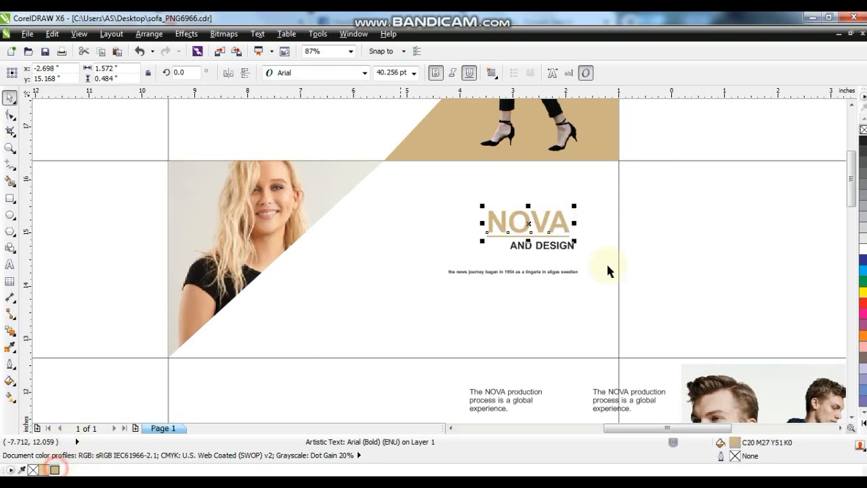
{"action": "left_click_drag", "start_coordinate": [479, 202], "coordinate": [447, 181]}
Enlarge AND DESIGN beneath the NOVA underline, then place the small tagline directly under it at about 2.24 inches wide
{"action": "left_click", "coordinate": [549, 245]}
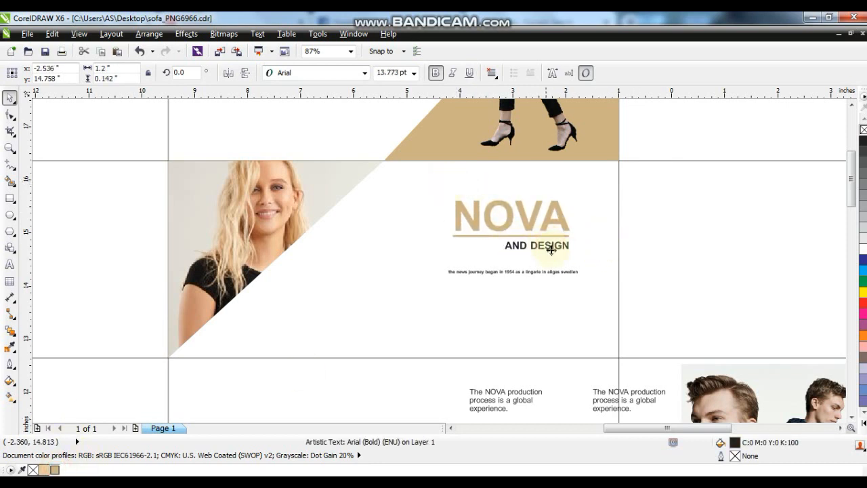
{"action": "mouse_move", "coordinate": [504, 252]}
{"action": "left_mouse_down"}
{"action": "mouse_move", "coordinate": [493, 259]}
{"action": "mouse_move", "coordinate": [505, 258]}
{"action": "left_mouse_up"}
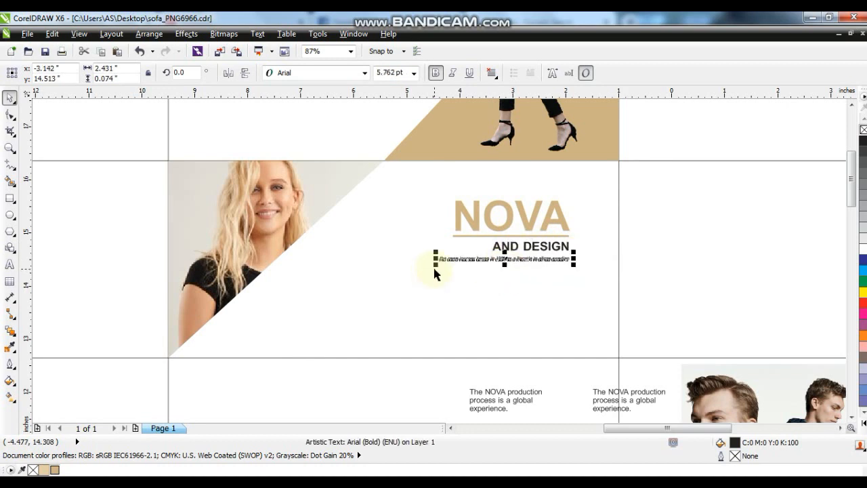
{"action": "left_click_drag", "start_coordinate": [436, 266], "coordinate": [447, 269]}
Select the NOVA title, AND DESIGN and the tagline together and move them lower in the second section
{"action": "left_click", "coordinate": [687, 213]}
{"action": "left_click_drag", "start_coordinate": [660, 189], "coordinate": [413, 284]}
{"action": "left_click", "coordinate": [530, 229]}
{"action": "left_click", "coordinate": [531, 237]}
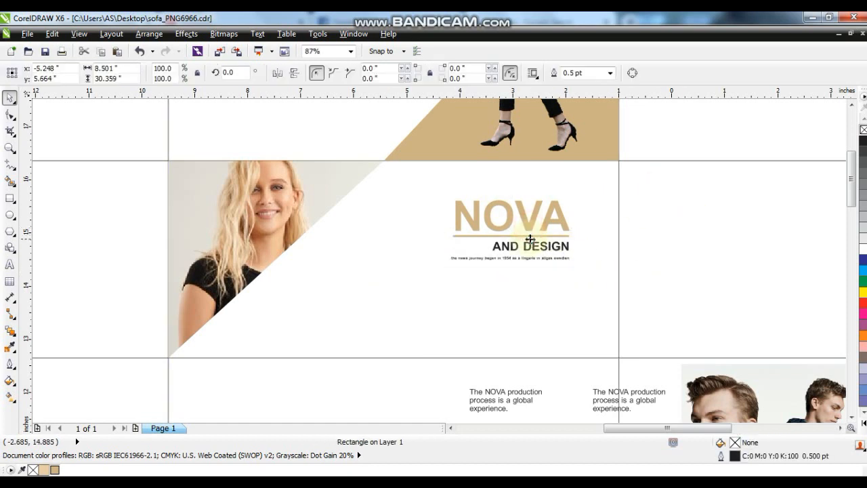
{"action": "left_click_drag", "start_coordinate": [128, 185], "coordinate": [646, 287]}
{"action": "left_click_drag", "start_coordinate": [514, 235], "coordinate": [515, 258]}
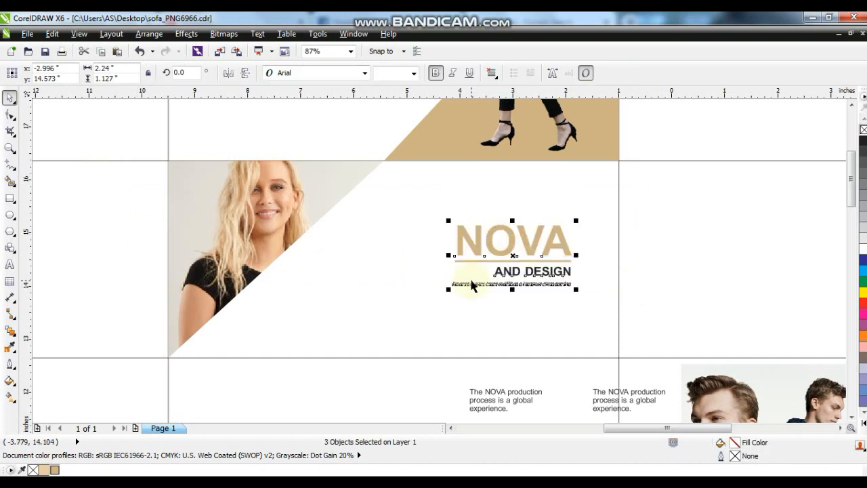
{"action": "left_click", "coordinate": [166, 265]}
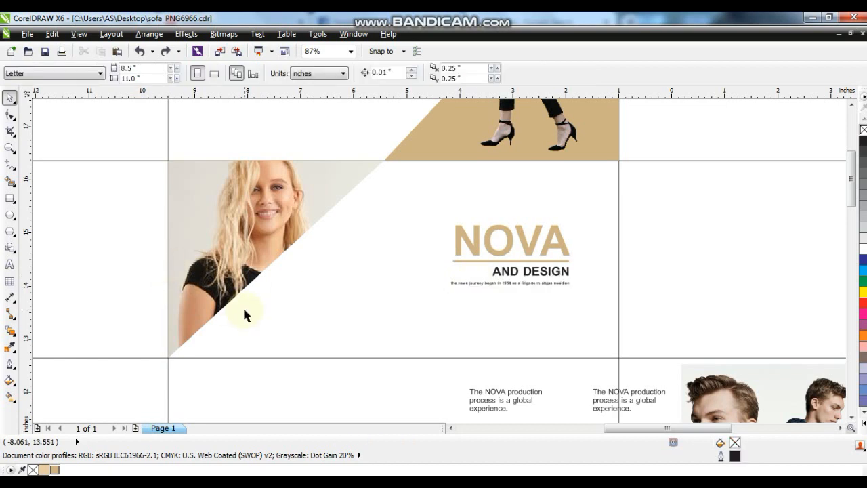
Draw a closed right triangle about 5.58 by 4.12 inches along the right edge of the third section
{"action": "left_click", "coordinate": [9, 150]}
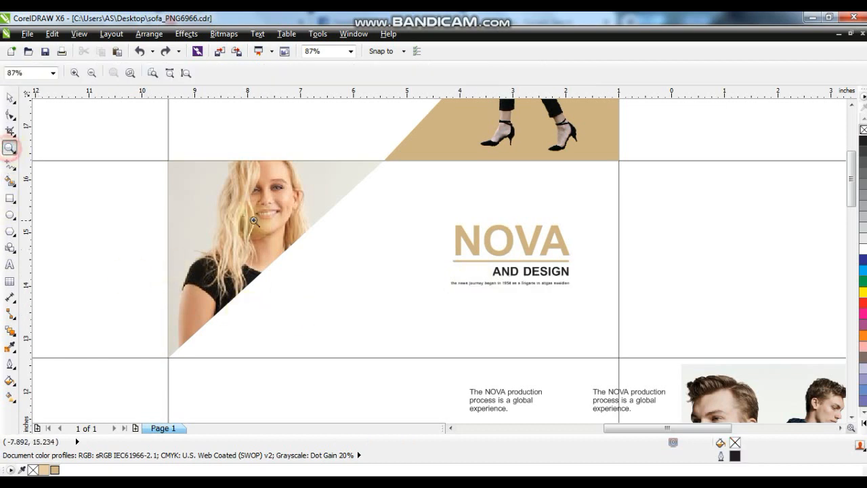
{"action": "right_click", "coordinate": [254, 221]}
{"action": "right_click", "coordinate": [195, 290]}
{"action": "left_click_drag", "start_coordinate": [191, 210], "coordinate": [580, 439]}
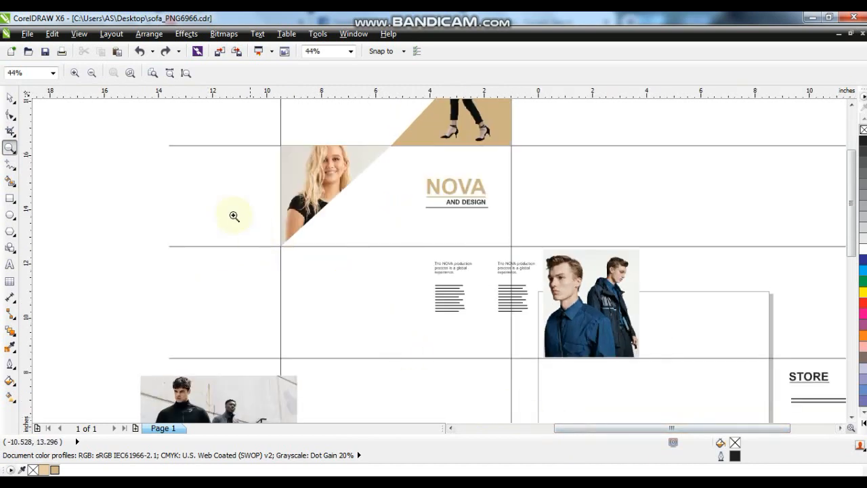
{"action": "left_click_drag", "start_coordinate": [178, 126], "coordinate": [710, 372]}
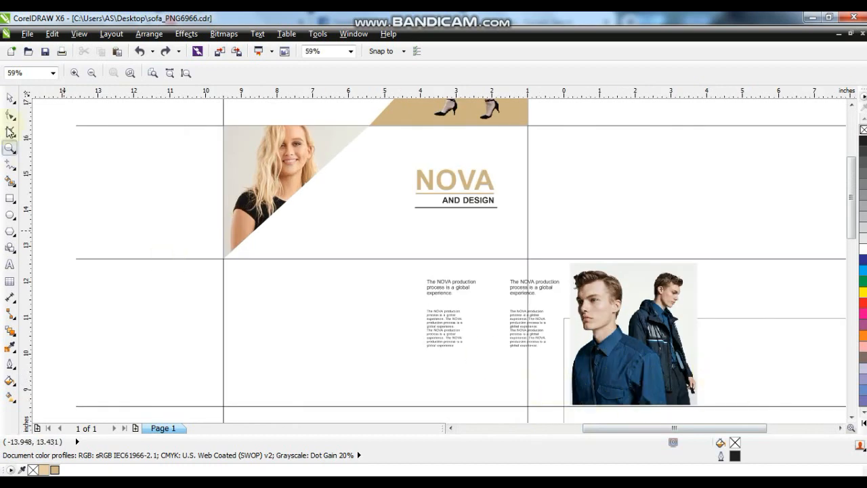
{"action": "left_click", "coordinate": [10, 99]}
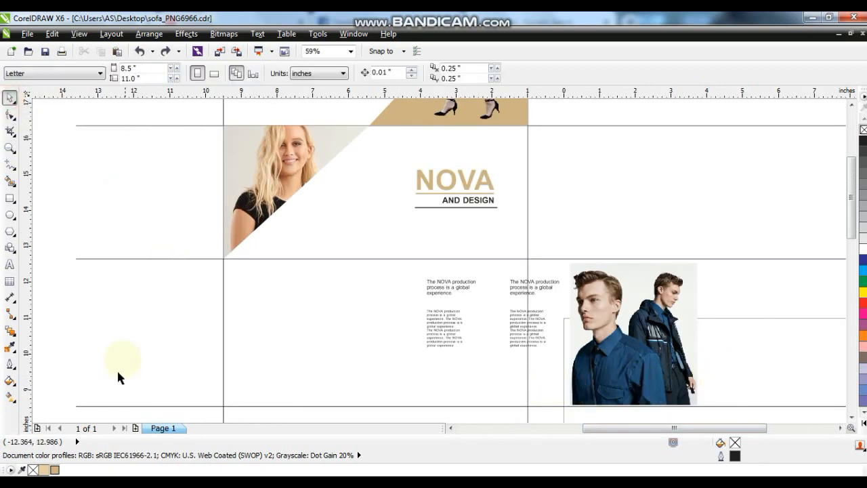
{"action": "left_click", "coordinate": [8, 163]}
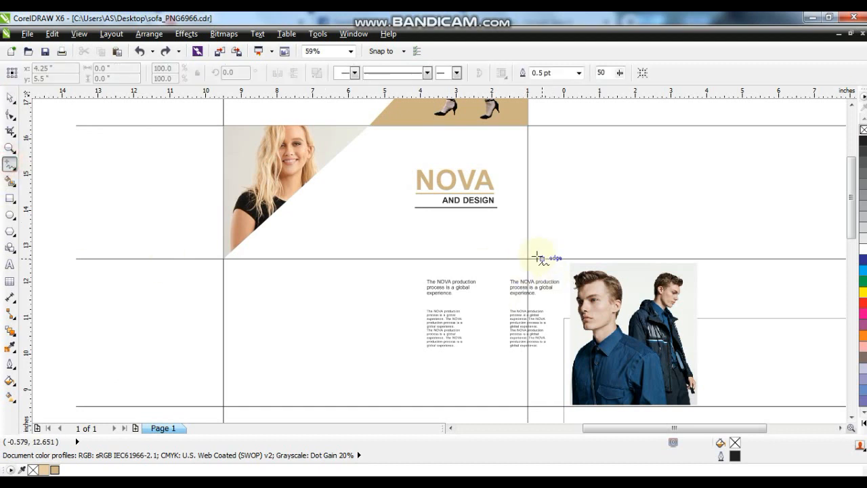
{"action": "left_click", "coordinate": [526, 259]}
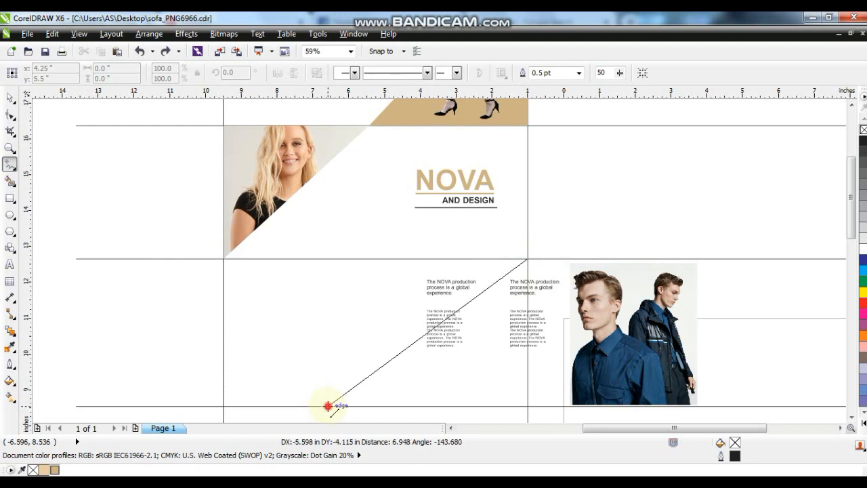
{"action": "left_click", "coordinate": [328, 406]}
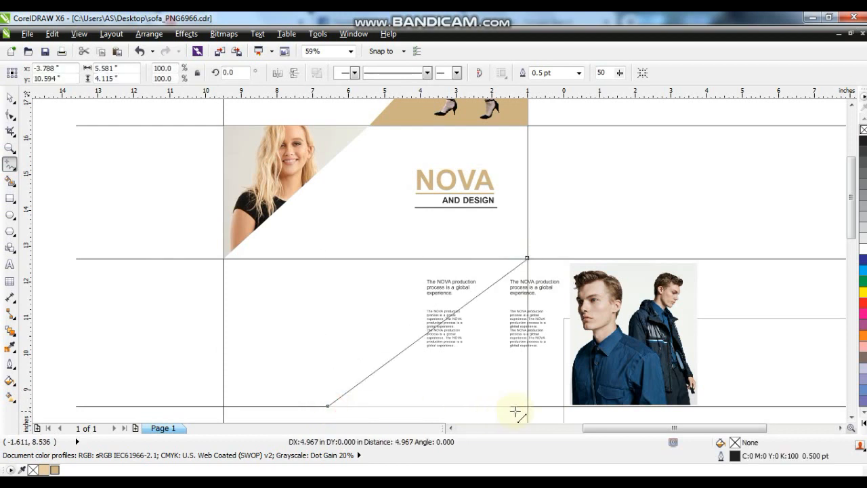
{"action": "left_click", "coordinate": [527, 407]}
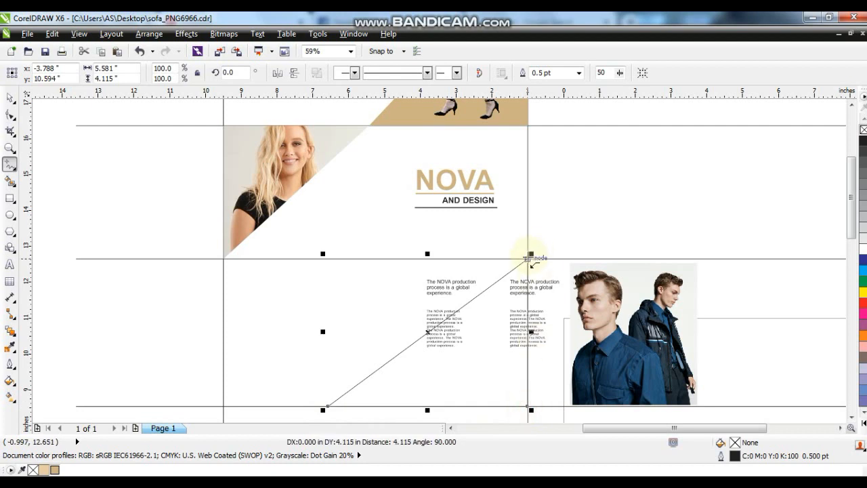
{"action": "left_click", "coordinate": [528, 257]}
Draw a small corner triangle about 1.63 by 1.18 inches at the third section's upper left and fill it with C20 M27 Y51 K0
{"action": "left_click", "coordinate": [9, 148]}
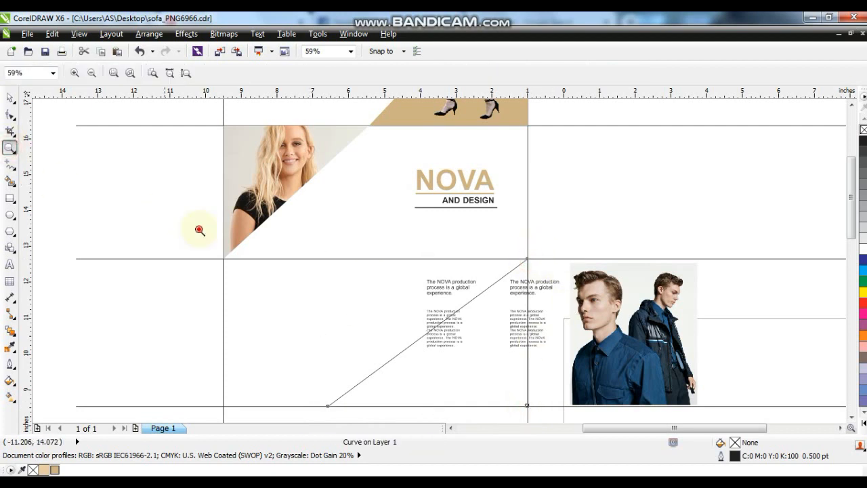
{"action": "left_click_drag", "start_coordinate": [163, 208], "coordinate": [774, 432]}
{"action": "left_click", "coordinate": [9, 99]}
{"action": "left_click", "coordinate": [10, 166]}
{"action": "left_click", "coordinate": [129, 216]}
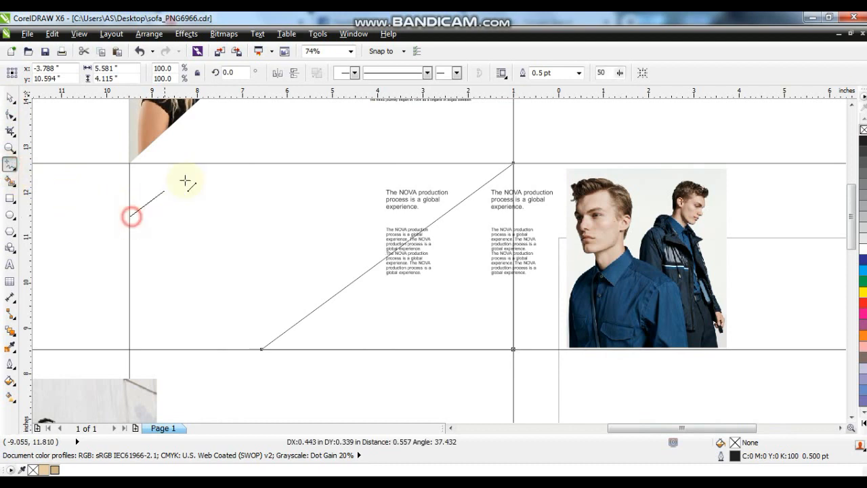
{"action": "double_click", "coordinate": [202, 163]}
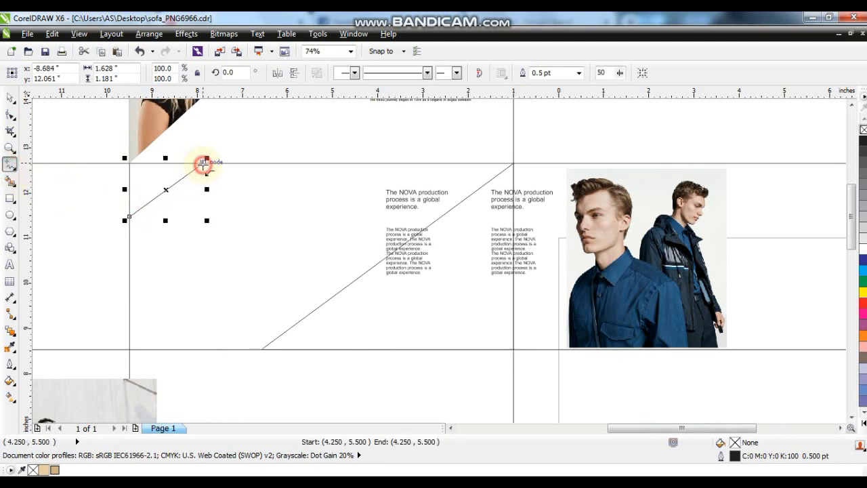
{"action": "double_click", "coordinate": [129, 163]}
{"action": "left_click", "coordinate": [130, 216]}
{"action": "left_click", "coordinate": [9, 99]}
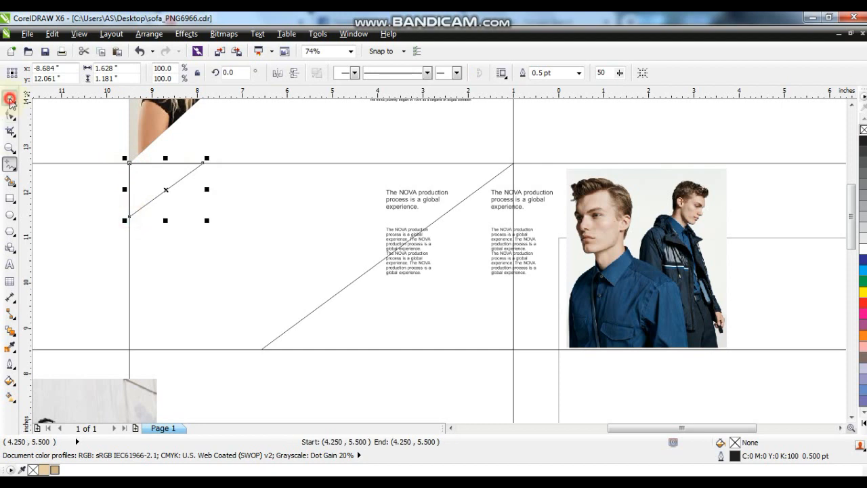
{"action": "left_click", "coordinate": [57, 469]}
Move the photo of the two men over the large triangle, try mirroring it horizontally, and restore its orientation
{"action": "left_click", "coordinate": [653, 257]}
{"action": "left_click_drag", "start_coordinate": [653, 258], "coordinate": [468, 292]}
{"action": "left_click", "coordinate": [281, 74]}
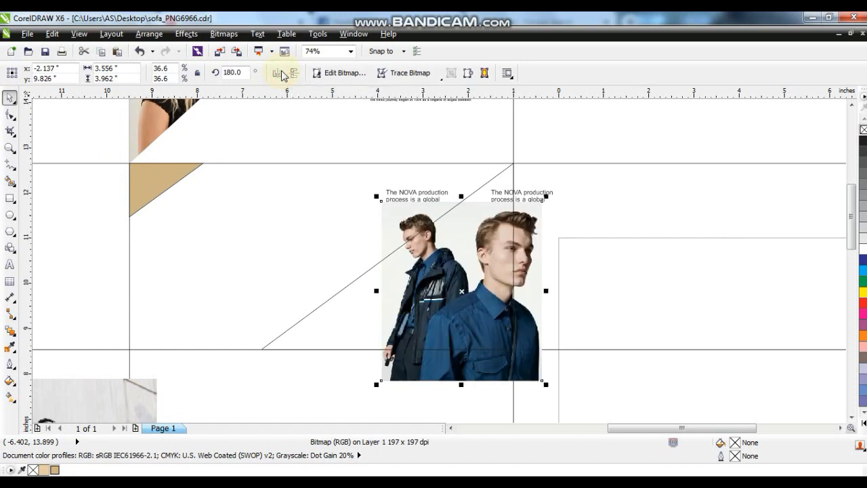
{"action": "left_click", "coordinate": [280, 74]}
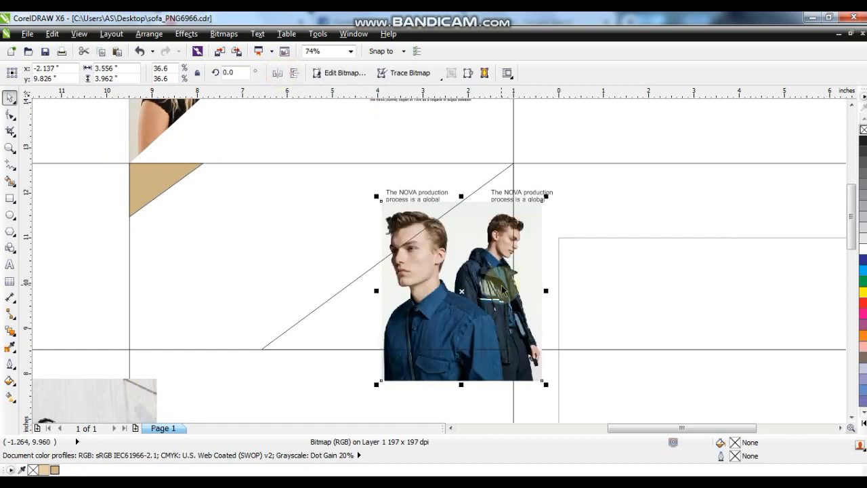
Enlarge the photo of the two men in blue to about 4.33 by 4.82 inches and position it over the large triangle
{"action": "left_click_drag", "start_coordinate": [547, 197], "coordinate": [581, 149]}
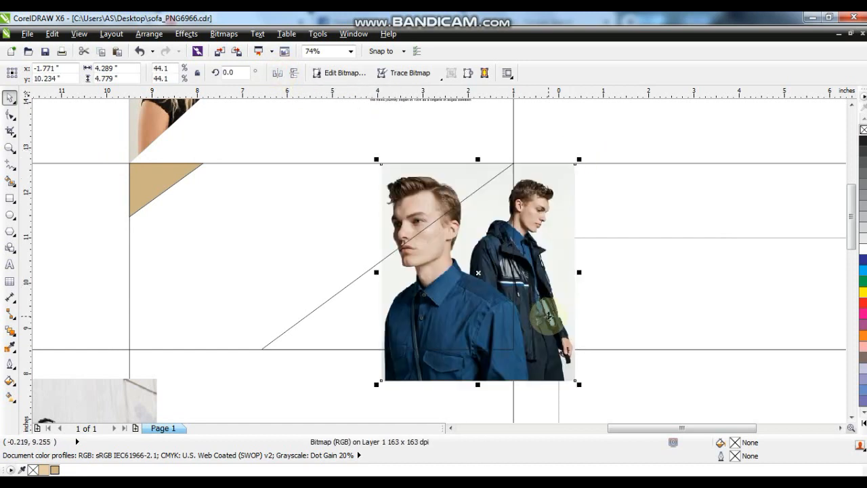
{"action": "left_click_drag", "start_coordinate": [547, 310], "coordinate": [509, 330]}
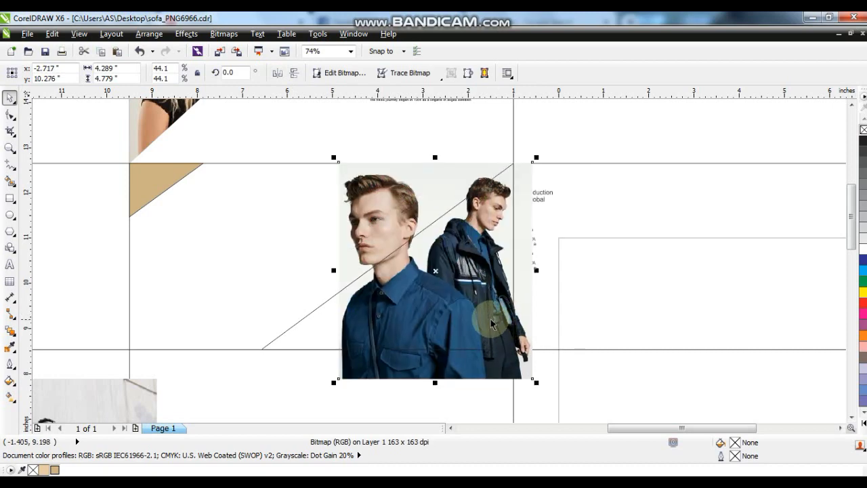
{"action": "left_click", "coordinate": [479, 320]}
{"action": "left_click_drag", "start_coordinate": [481, 321], "coordinate": [481, 321]}
{"action": "key", "text": "ctrl+z"}
{"action": "left_click_drag", "start_coordinate": [510, 368], "coordinate": [509, 377]}
{"action": "left_click_drag", "start_coordinate": [333, 391], "coordinate": [341, 389]}
{"action": "left_click_drag", "start_coordinate": [537, 167], "coordinate": [546, 159]}
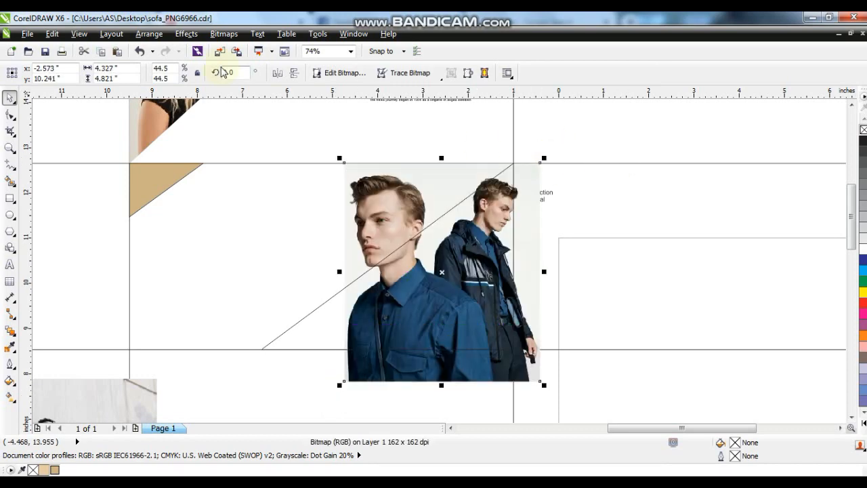
Mirror the men's photo horizontally and nudge it left by about 0.41 inches over the large triangle
{"action": "left_click", "coordinate": [276, 72]}
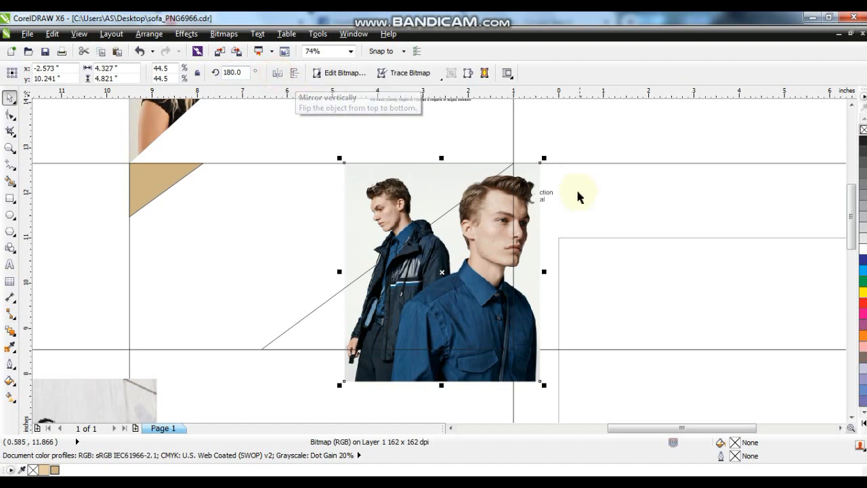
{"action": "key", "text": "Left"}
{"action": "key", "text": "Left"}
{"action": "key", "text": "Left"}
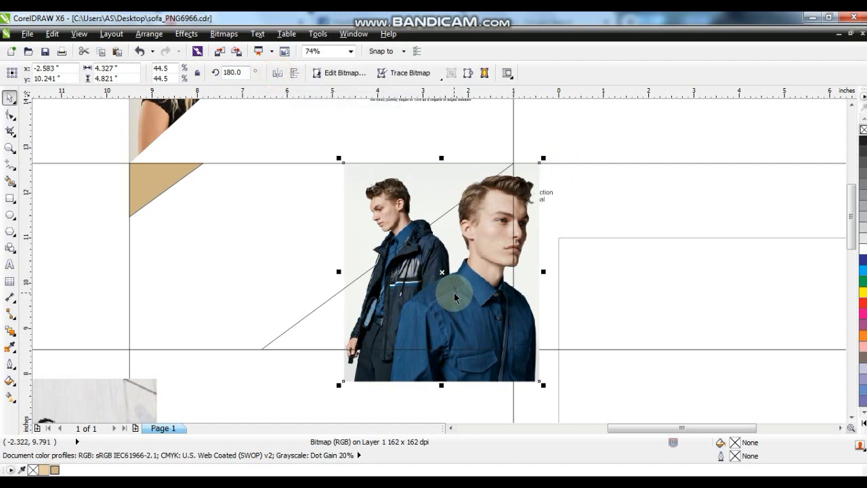
{"action": "key", "text": "Left"}
{"action": "key", "text": "Left"}
{"action": "key", "text": "Left"}
{"action": "key", "text": "Left"}
{"action": "key", "text": "Left"}
{"action": "key", "text": "Left"}
{"action": "key", "text": "Left"}
{"action": "key", "text": "Left"}
{"action": "key", "text": "Left"}
{"action": "key", "text": "Left"}
{"action": "key", "text": "Left"}
{"action": "key", "text": "Left"}
{"action": "key", "text": "Left"}
{"action": "key", "text": "Left"}
{"action": "key", "text": "Left"}
{"action": "key", "text": "Left"}
{"action": "key", "text": "Left"}
{"action": "key", "text": "Left"}
{"action": "key", "text": "Left"}
{"action": "key", "text": "Left"}
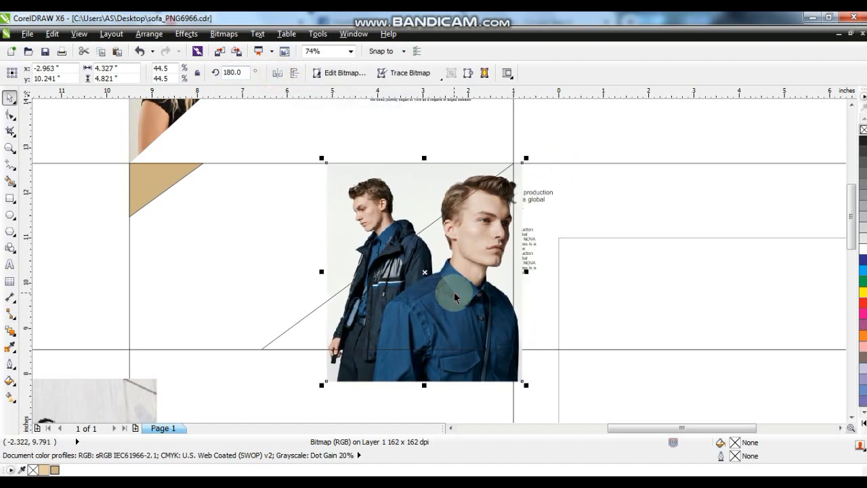
{"action": "key", "text": "Left"}
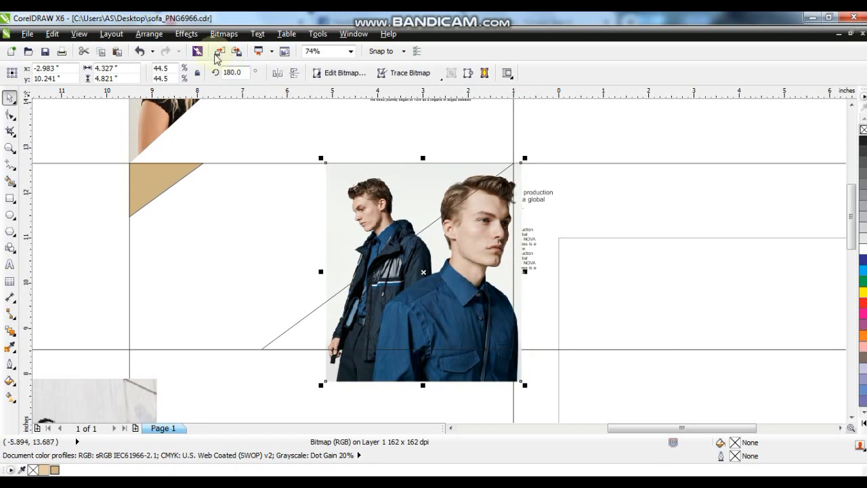
PowerClip the mirrored men's photo inside the large triangle at the third section's right edge
{"action": "left_click", "coordinate": [184, 33]}
{"action": "mouse_move", "coordinate": [237, 213]}
{"action": "left_click", "coordinate": [290, 215]}
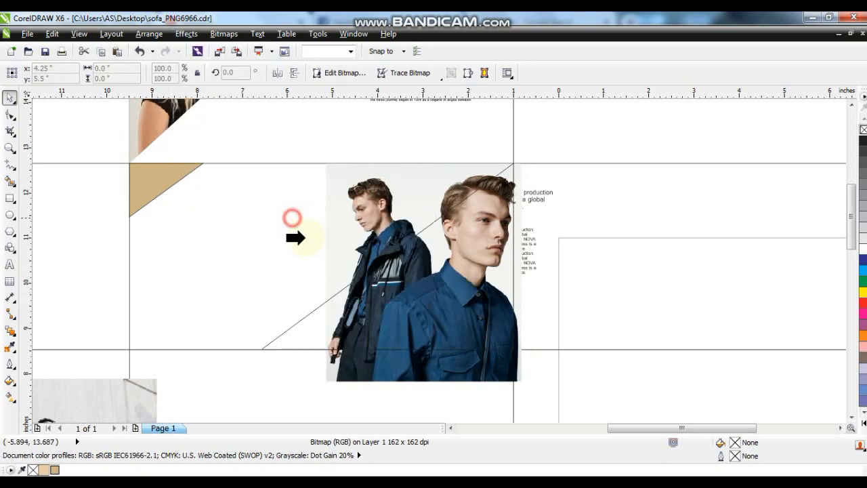
{"action": "left_click", "coordinate": [318, 307]}
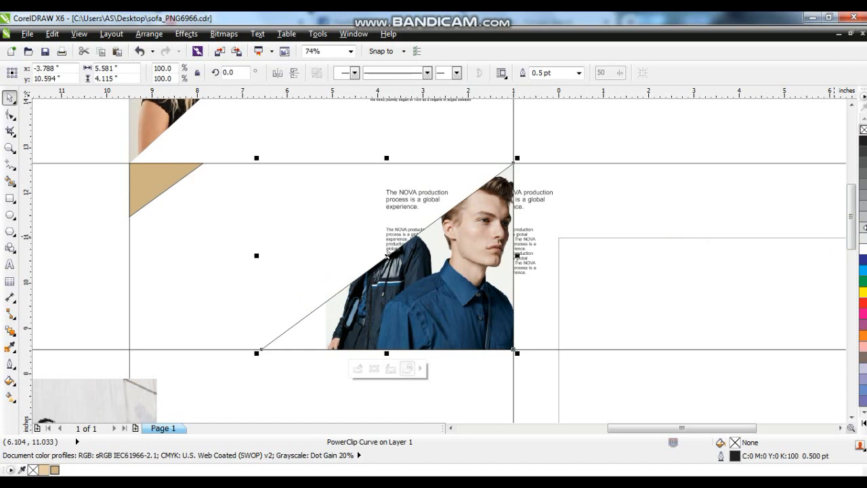
Fill the photo triangle with light grey C0 M0 Y0 K10
{"action": "left_click", "coordinate": [863, 227]}
{"action": "left_click", "coordinate": [864, 245]}
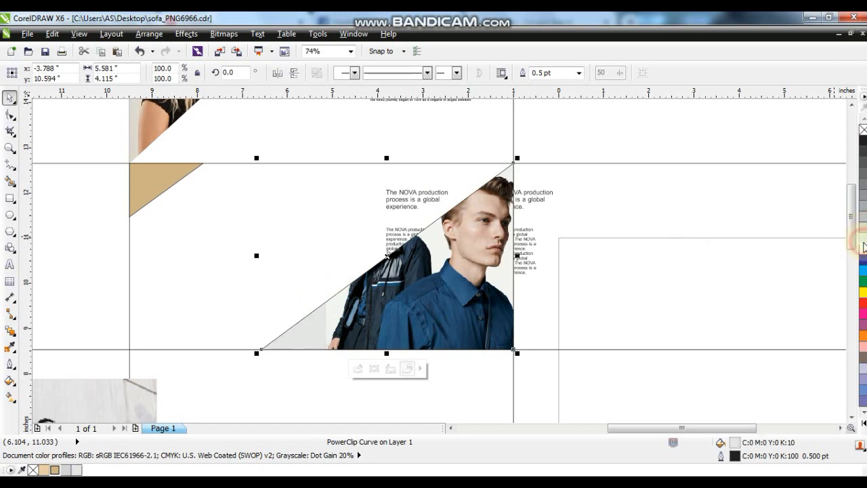
{"action": "left_click", "coordinate": [864, 249]}
{"action": "left_click", "coordinate": [864, 239]}
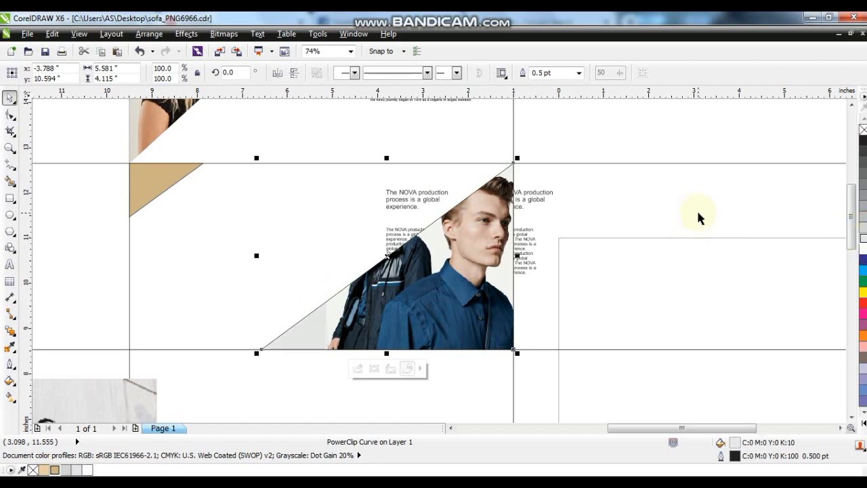
Move both NOVA text columns together to the left into the third section's white area, clear of the photo
{"action": "left_click_drag", "start_coordinate": [720, 134], "coordinate": [342, 294]}
{"action": "left_click_drag", "start_coordinate": [399, 235], "coordinate": [199, 235]}
{"action": "left_click", "coordinate": [117, 203]}
Make the two "The NOVA production process is a global experience." headings bold and colour them tan
{"action": "left_click_drag", "start_coordinate": [109, 174], "coordinate": [361, 214]}
{"action": "left_click", "coordinate": [435, 72]}
{"action": "left_click_drag", "start_coordinate": [82, 182], "coordinate": [407, 217]}
{"action": "left_click", "coordinate": [55, 469]}
Select the left heading and both body paragraphs and move them slightly lower in the third section
{"action": "left_click", "coordinate": [65, 231]}
{"action": "left_click_drag", "start_coordinate": [87, 165], "coordinate": [348, 277]}
{"action": "left_click_drag", "start_coordinate": [312, 231], "coordinate": [312, 241]}
Remove the outline from the tan corner triangle at the third section's upper left
{"action": "left_click", "coordinate": [183, 173]}
{"action": "left_click", "coordinate": [182, 176]}
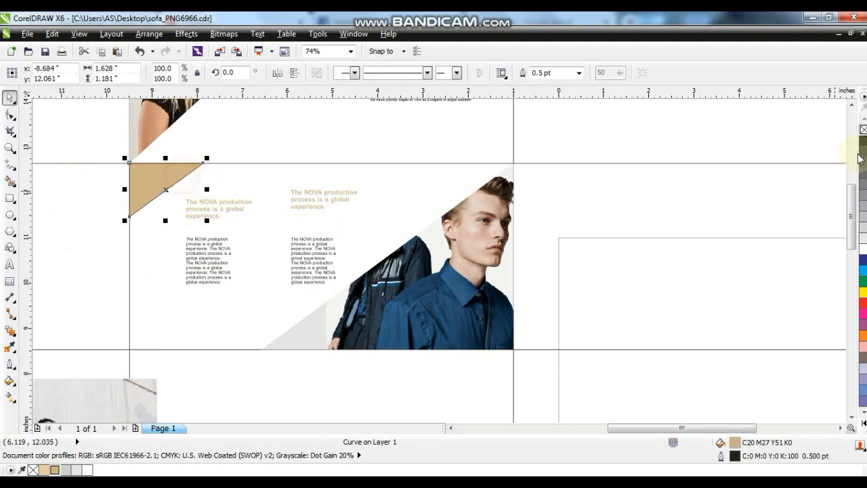
{"action": "left_click", "coordinate": [680, 133]}
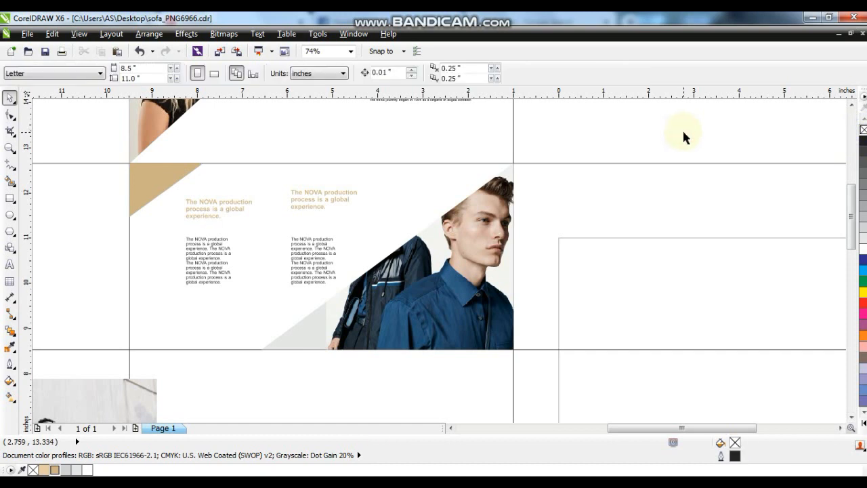
Draw a closed right triangle about 2.91 by 2.91 inches in the fourth section's upper-left corner, reaching the grey triangle's tip above
{"action": "left_click", "coordinate": [10, 148]}
{"action": "right_click", "coordinate": [252, 181]}
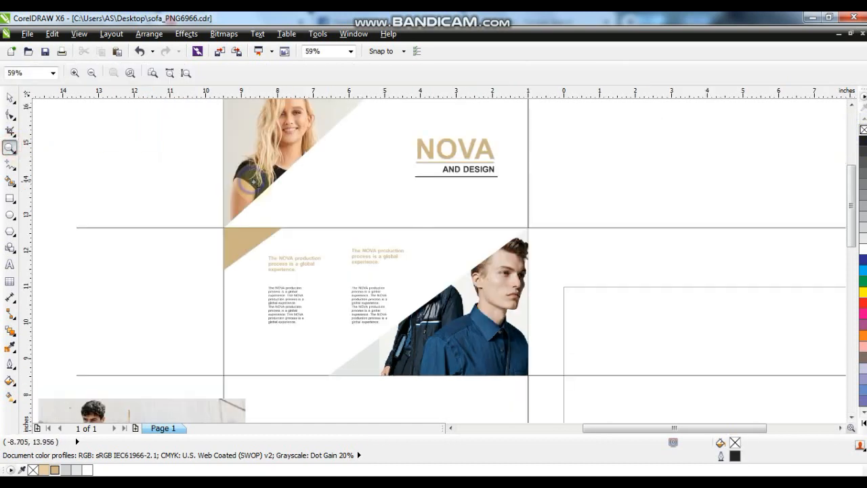
{"action": "right_click", "coordinate": [294, 190]}
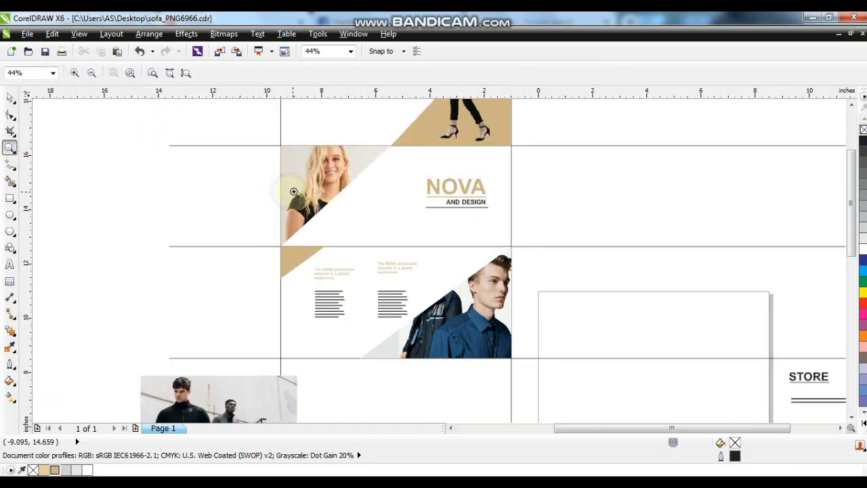
{"action": "left_click", "coordinate": [851, 417]}
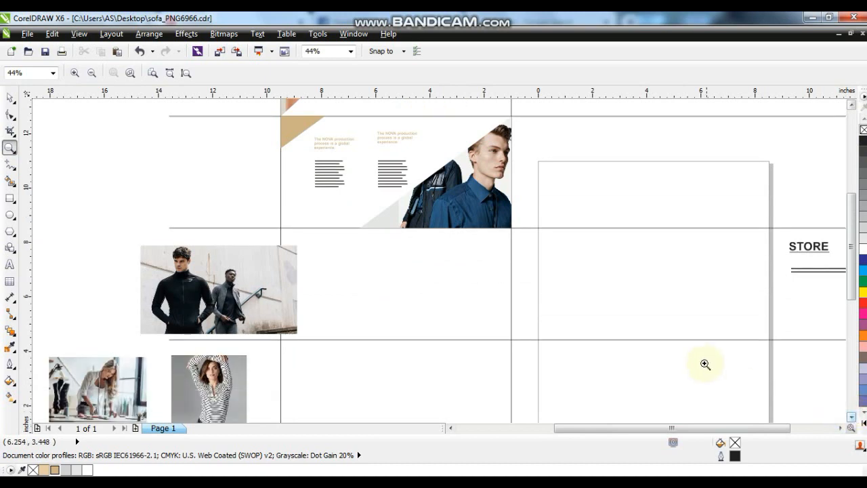
{"action": "left_click_drag", "start_coordinate": [131, 165], "coordinate": [610, 362]}
{"action": "left_click", "coordinate": [10, 164]}
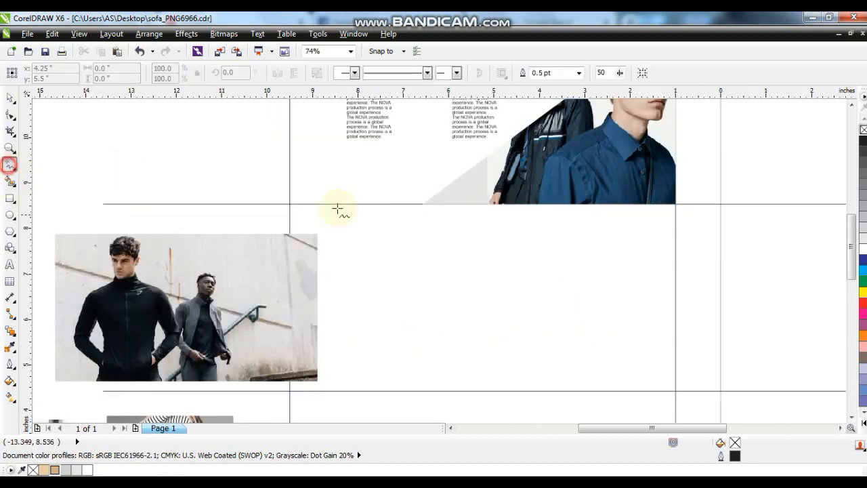
{"action": "left_click", "coordinate": [422, 204]}
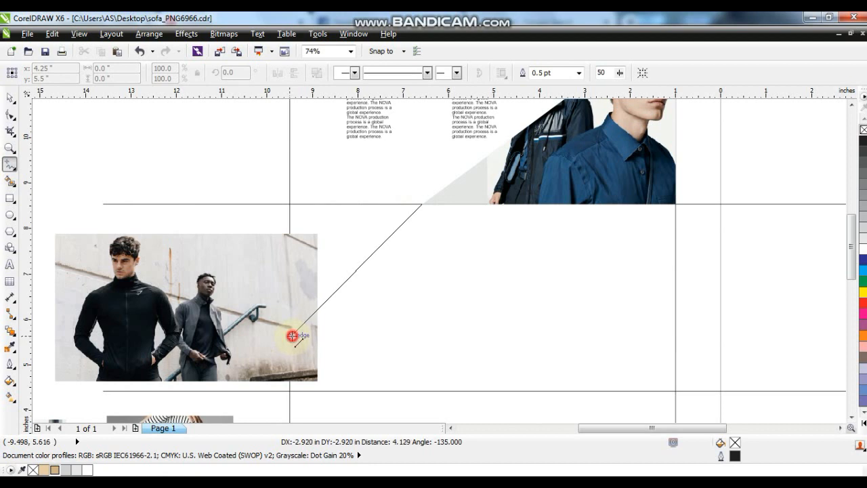
{"action": "left_click", "coordinate": [292, 336]}
{"action": "left_click", "coordinate": [290, 335]}
{"action": "left_click", "coordinate": [290, 204]}
{"action": "left_click", "coordinate": [290, 203]}
{"action": "left_click", "coordinate": [422, 204]}
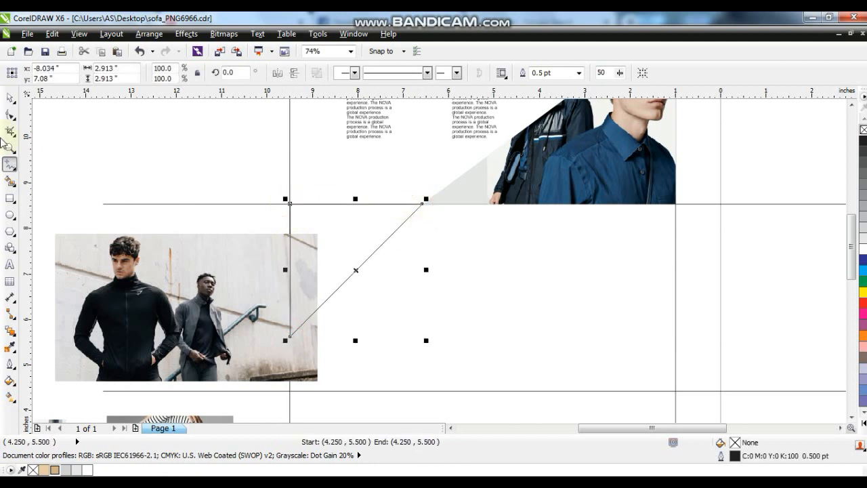
Move the photo of the two men in dark jackets over the new triangle so the front man falls within it
{"action": "left_click", "coordinate": [11, 98]}
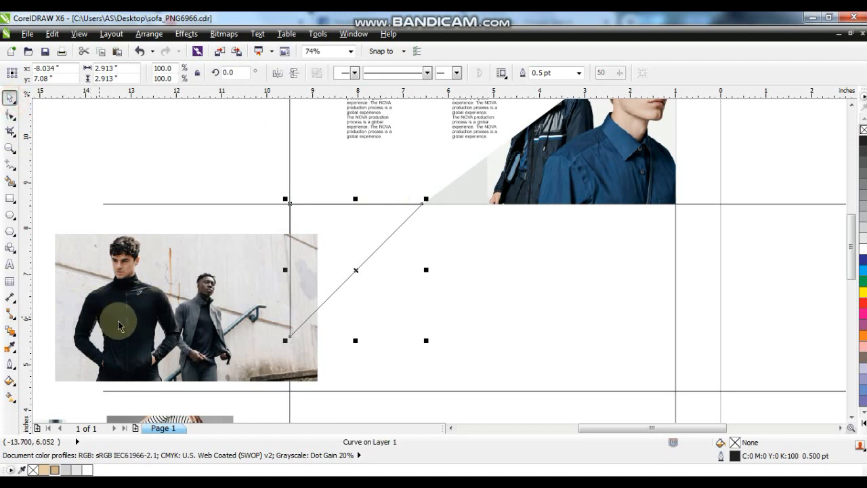
{"action": "left_click", "coordinate": [151, 330]}
{"action": "left_click_drag", "start_coordinate": [152, 330], "coordinate": [375, 289]}
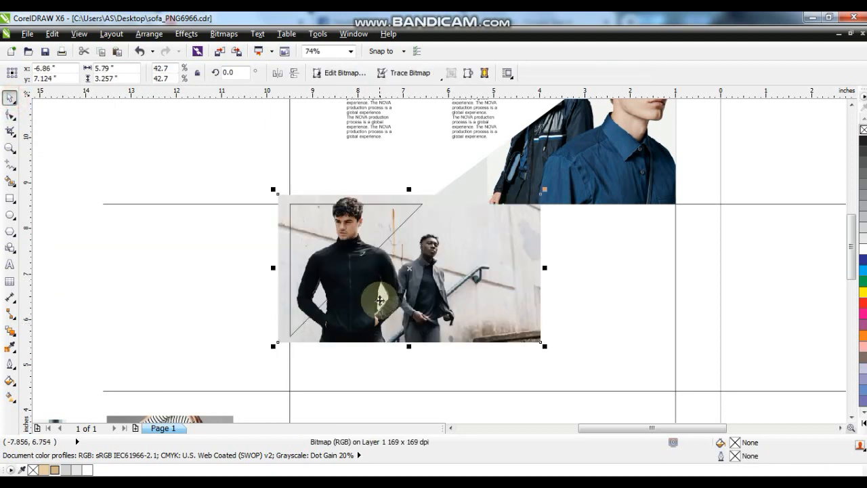
{"action": "left_click_drag", "start_coordinate": [470, 304], "coordinate": [469, 311]}
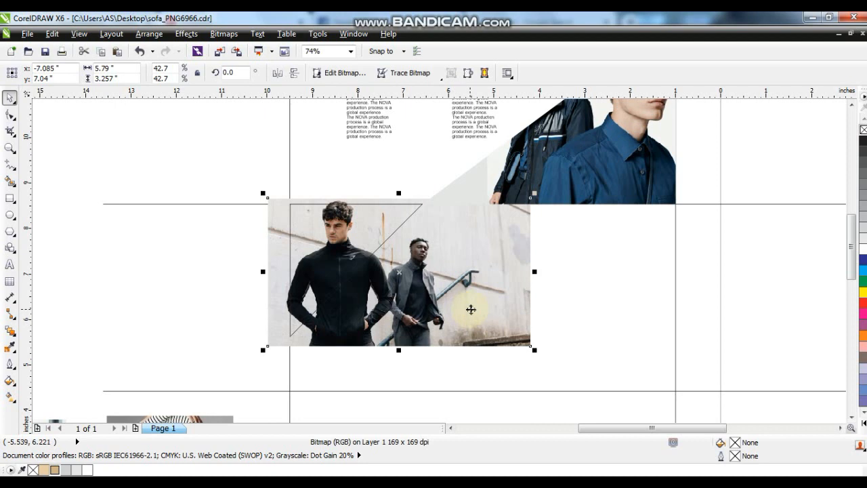
PowerClip the dark-jacket photo inside the fourth section's triangle and remove the triangle's outline
{"action": "right_click", "coordinate": [471, 309]}
{"action": "left_click", "coordinate": [536, 19]}
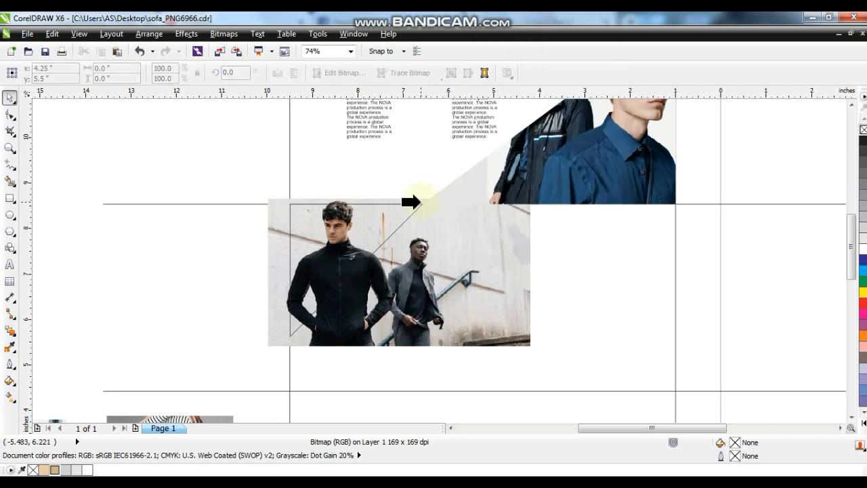
{"action": "left_click", "coordinate": [416, 203]}
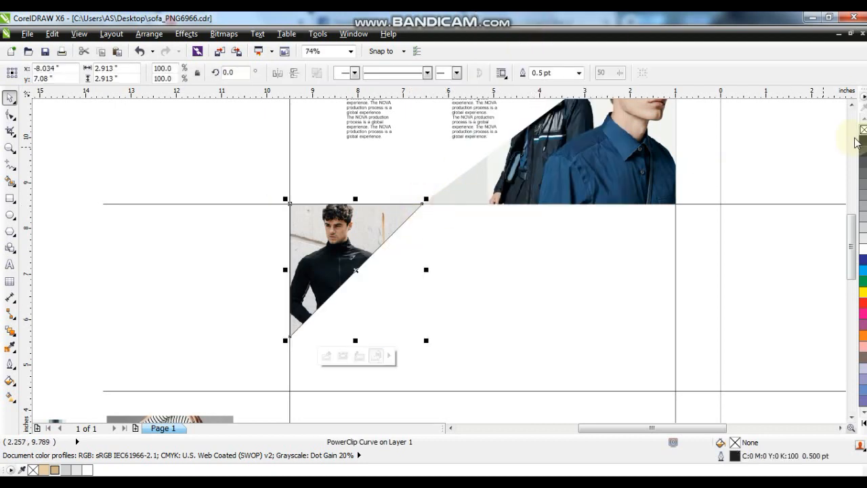
{"action": "left_click", "coordinate": [230, 301]}
Draw a closed five-sided shape covering the rest of the fourth section, following the guidelines and the photo triangle's diagonal
{"action": "left_click", "coordinate": [10, 164]}
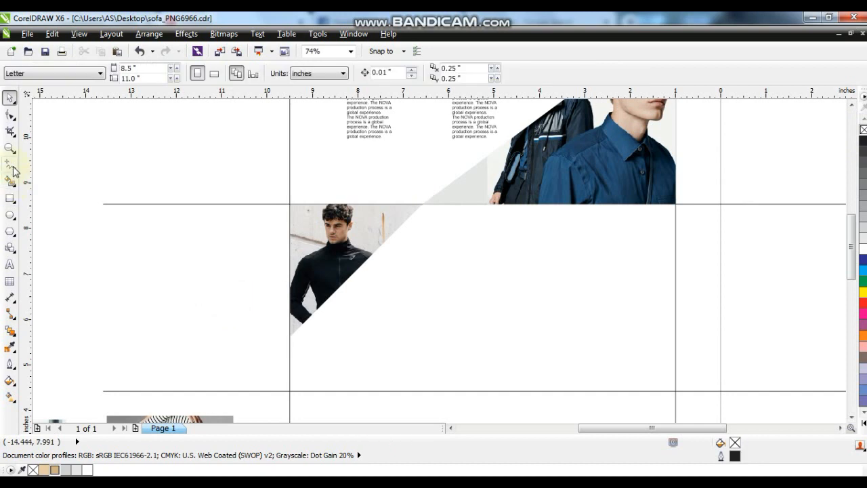
{"action": "left_click", "coordinate": [421, 203]}
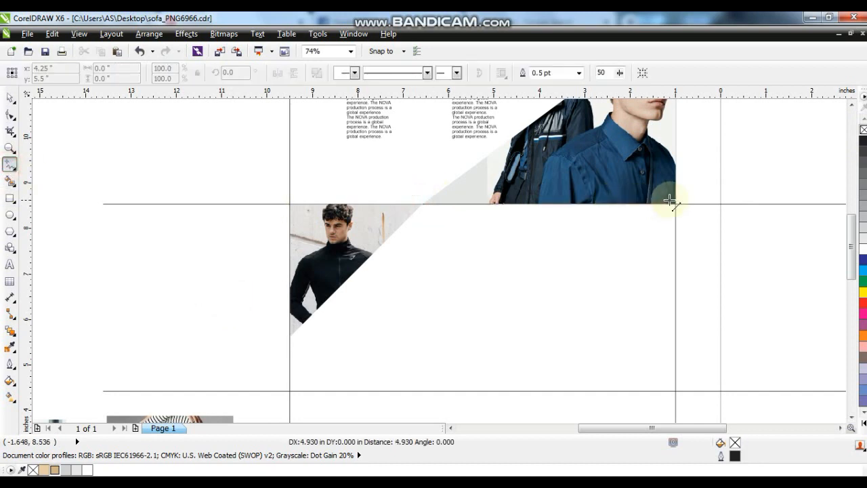
{"action": "left_click", "coordinate": [675, 203]}
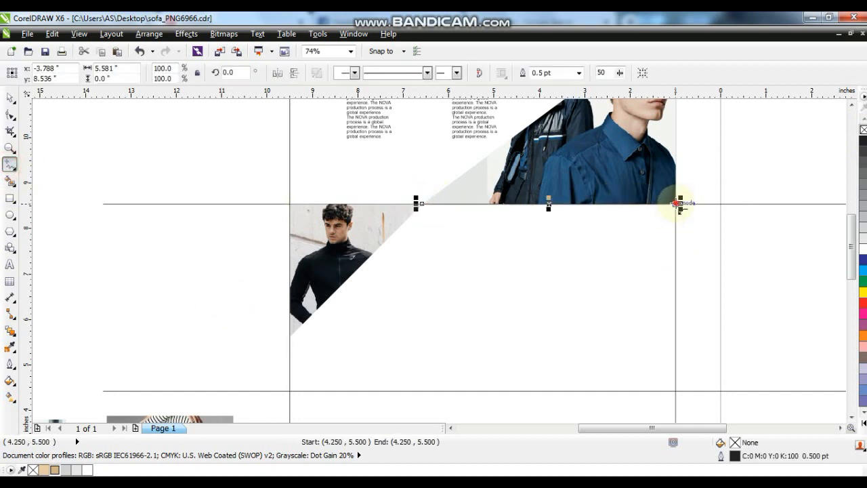
{"action": "left_click", "coordinate": [678, 204]}
{"action": "left_click", "coordinate": [676, 390]}
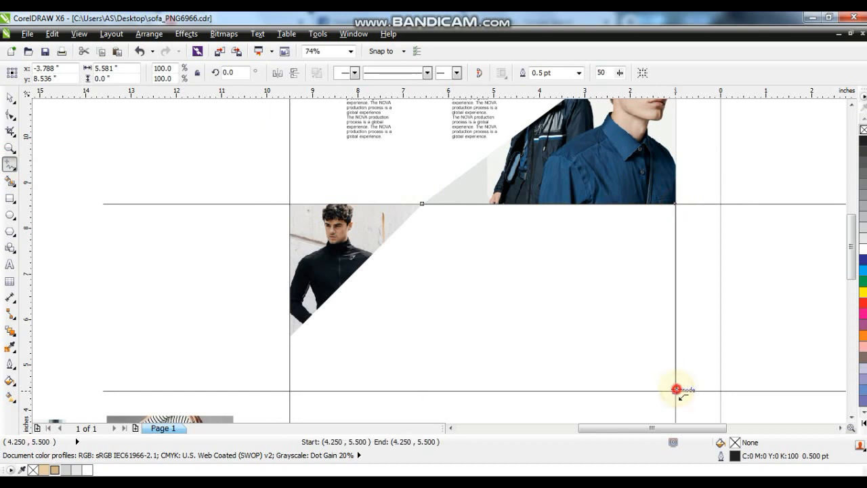
{"action": "left_click", "coordinate": [290, 391]}
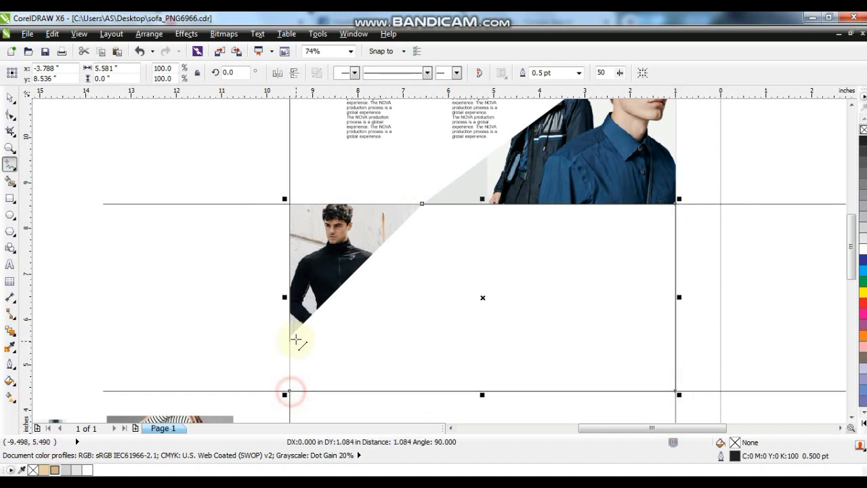
{"action": "left_click", "coordinate": [290, 335]}
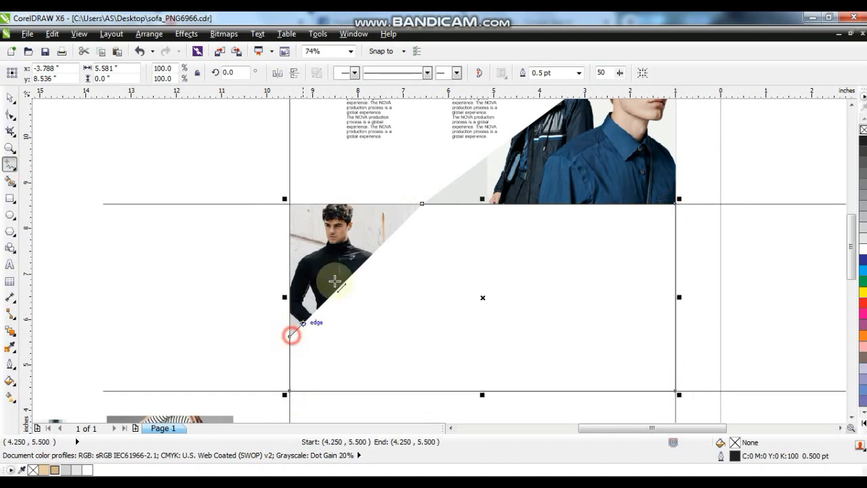
{"action": "left_click", "coordinate": [421, 203]}
Apply a uniform navy fill of C100 M86 Y40 K38 to the five-sided shape
{"action": "left_click", "coordinate": [9, 381]}
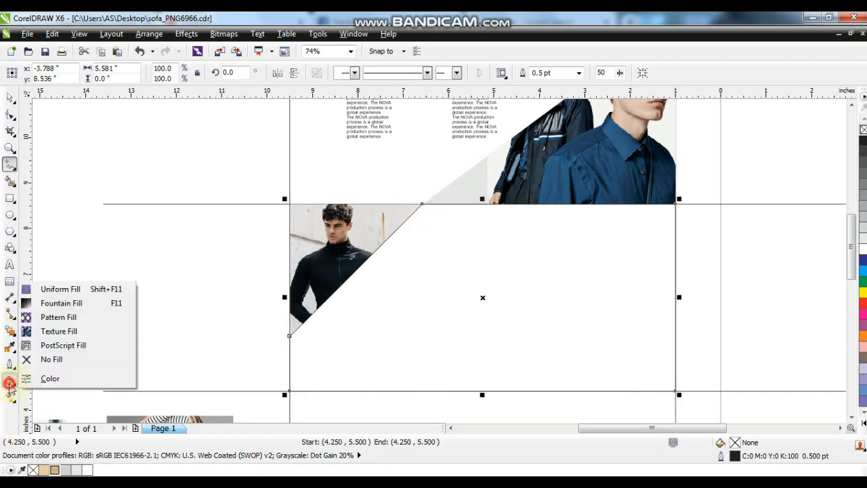
{"action": "left_click", "coordinate": [55, 292]}
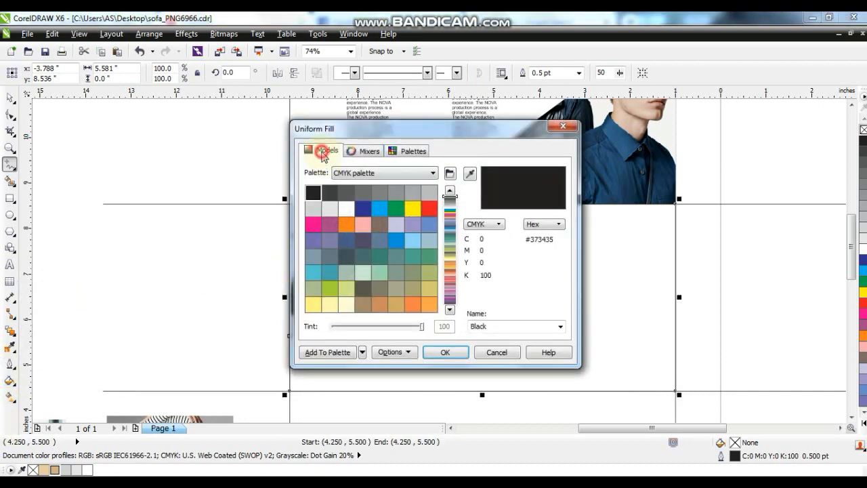
{"action": "left_click", "coordinate": [322, 149]}
{"action": "left_click", "coordinate": [451, 244]}
{"action": "left_click_drag", "start_coordinate": [422, 267], "coordinate": [365, 283]}
{"action": "left_click", "coordinate": [447, 352]}
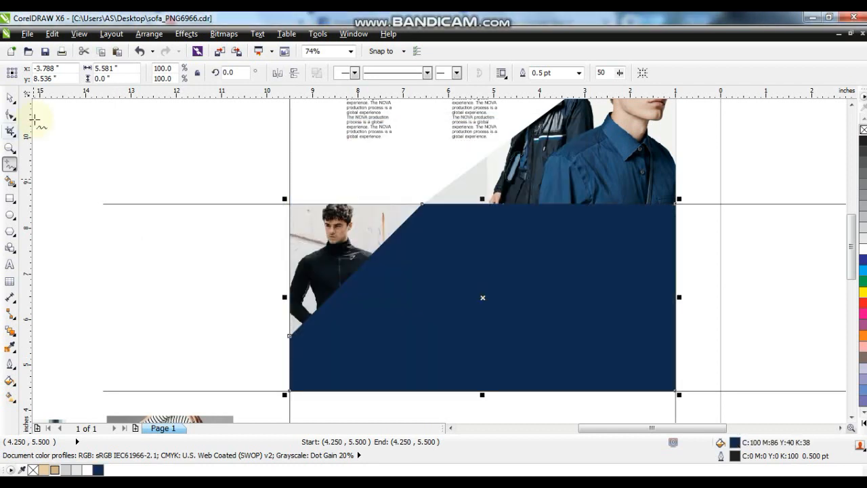
Remove the outline from the navy five-sided shape in the fourth section
{"action": "left_click", "coordinate": [14, 99]}
{"action": "right_click", "coordinate": [864, 130]}
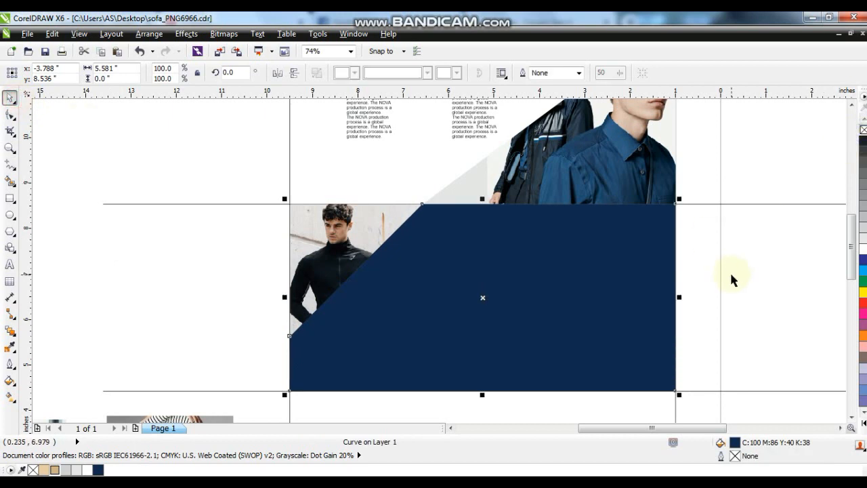
{"action": "scroll", "coordinate": [855, 107], "scroll_direction": "up", "scroll_amount": 4}
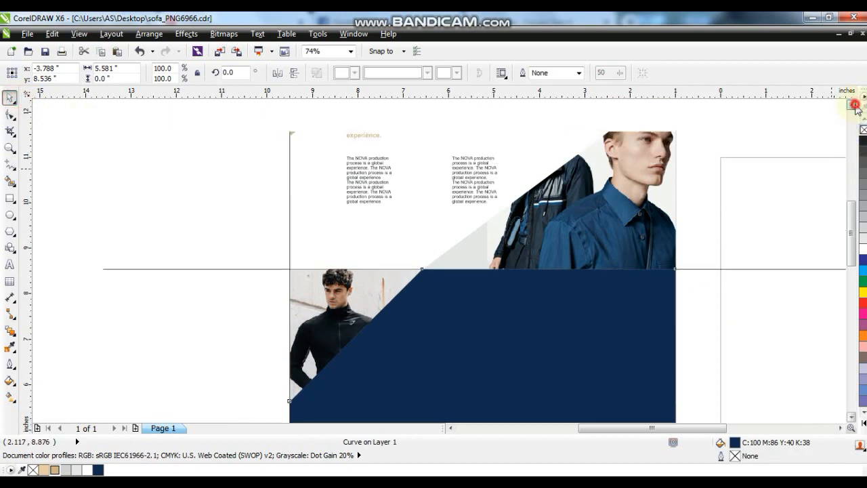
Move the STORE heading, its two-line description and the READ MORE text onto the navy shape of the fourth section
{"action": "left_click", "coordinate": [567, 278]}
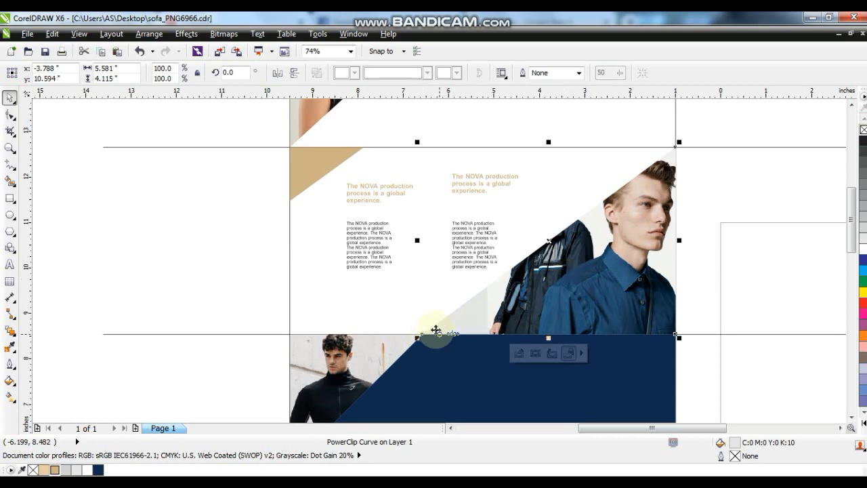
{"action": "left_click", "coordinate": [9, 148]}
{"action": "right_click", "coordinate": [537, 278]}
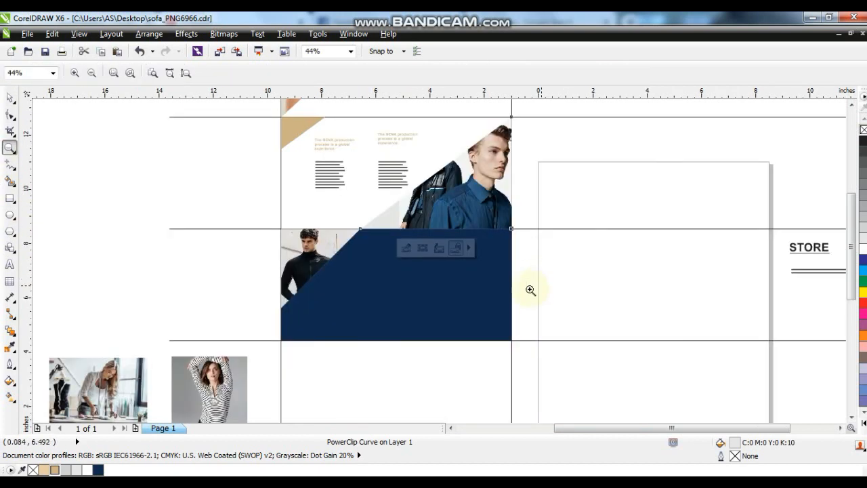
{"action": "left_click", "coordinate": [8, 99]}
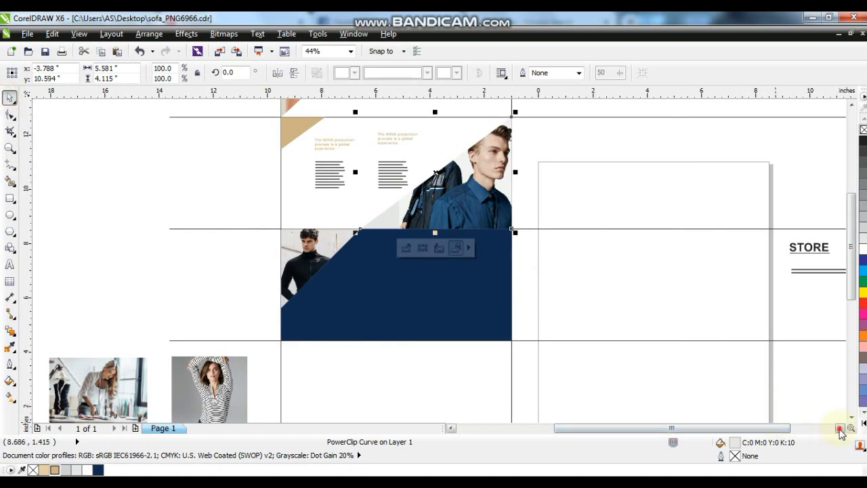
{"action": "left_click", "coordinate": [840, 428]}
{"action": "left_click_drag", "start_coordinate": [642, 206], "coordinate": [808, 363]}
{"action": "left_click", "coordinate": [693, 200]}
{"action": "left_click_drag", "start_coordinate": [669, 195], "coordinate": [808, 330]}
{"action": "left_click_drag", "start_coordinate": [744, 273], "coordinate": [340, 302]}
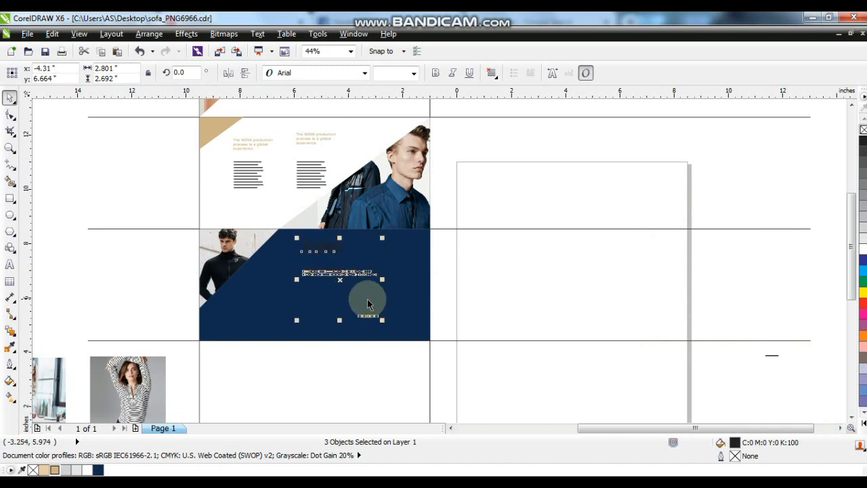
Fill the two-line store description and the READ MORE text with white
{"action": "left_click", "coordinate": [9, 147]}
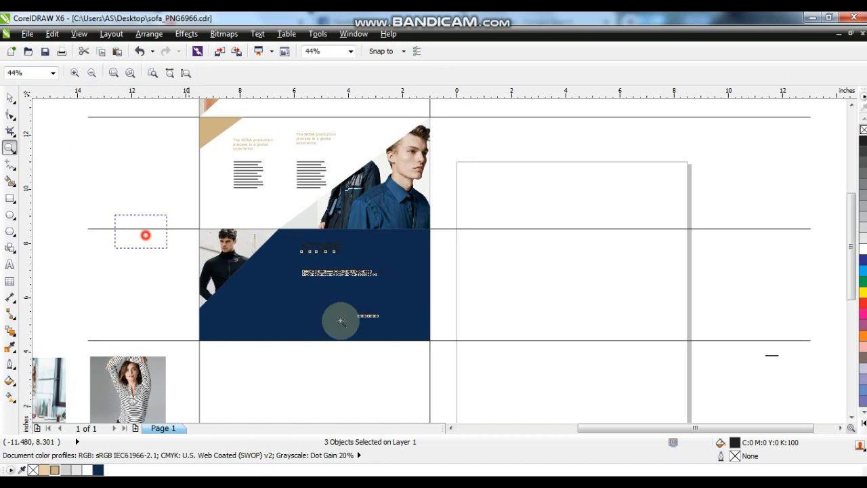
{"action": "left_click", "coordinate": [340, 320]}
{"action": "left_click", "coordinate": [9, 97]}
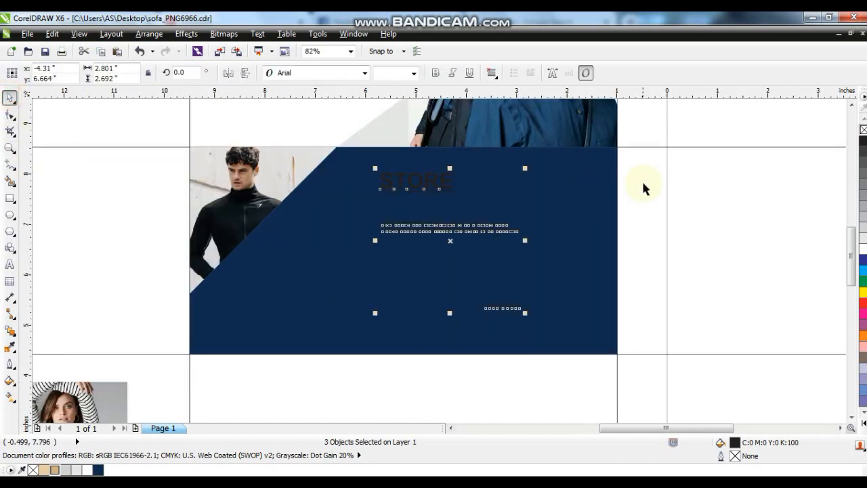
{"action": "left_click_drag", "start_coordinate": [525, 281], "coordinate": [338, 332]}
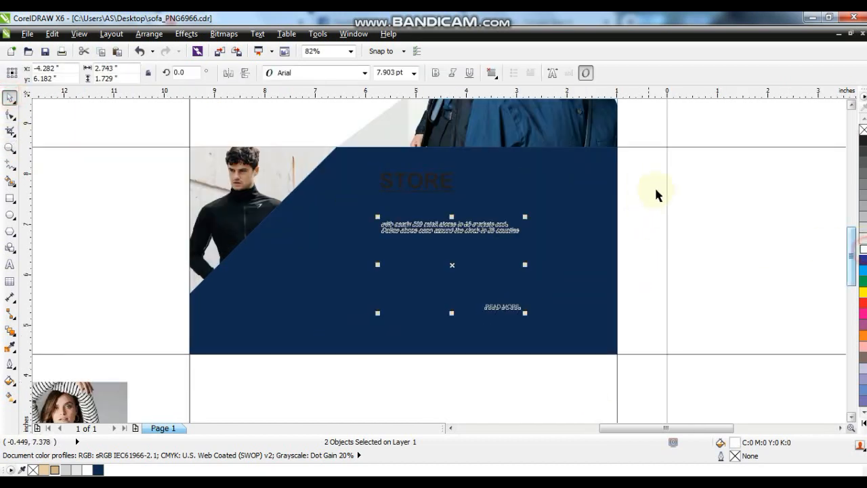
{"action": "left_click", "coordinate": [649, 160]}
Fill the STORE heading with light tan C9 M17 Y36 K0 and align its left edge with the description
{"action": "left_click", "coordinate": [410, 184]}
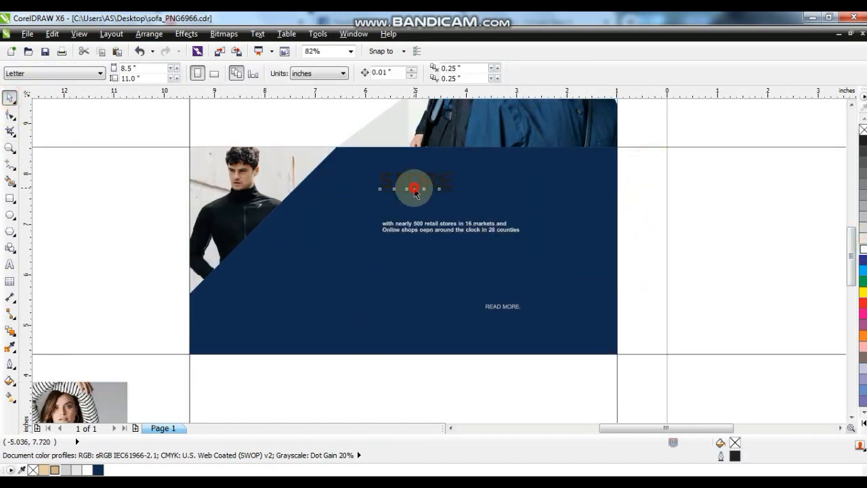
{"action": "left_click", "coordinate": [44, 469]}
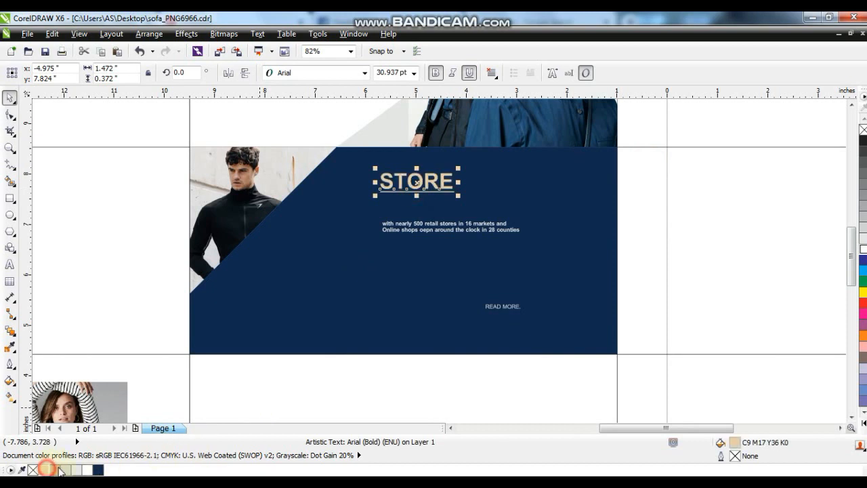
{"action": "left_click", "coordinate": [443, 222], "text": "shift"}
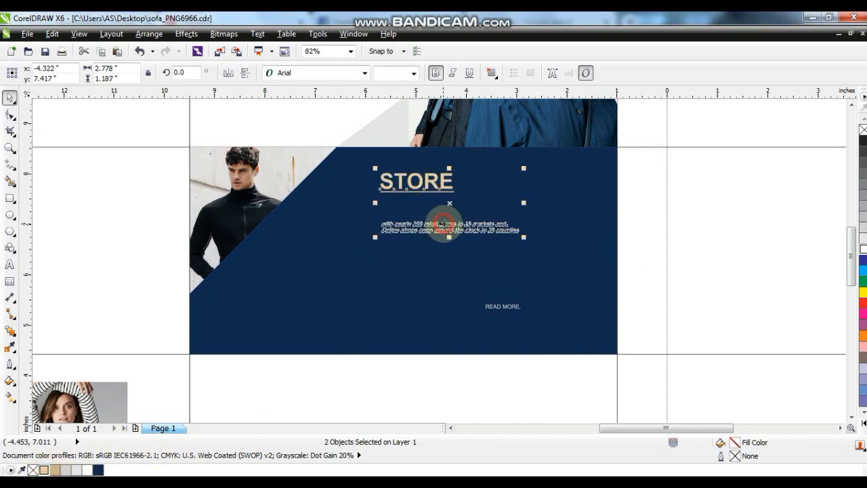
{"action": "left_click", "coordinate": [644, 300]}
Draw a square about 2.38 in wide over the head and torso in the two-tone sweater photo
{"action": "scroll", "coordinate": [849, 413], "scroll_direction": "down", "scroll_amount": 5}
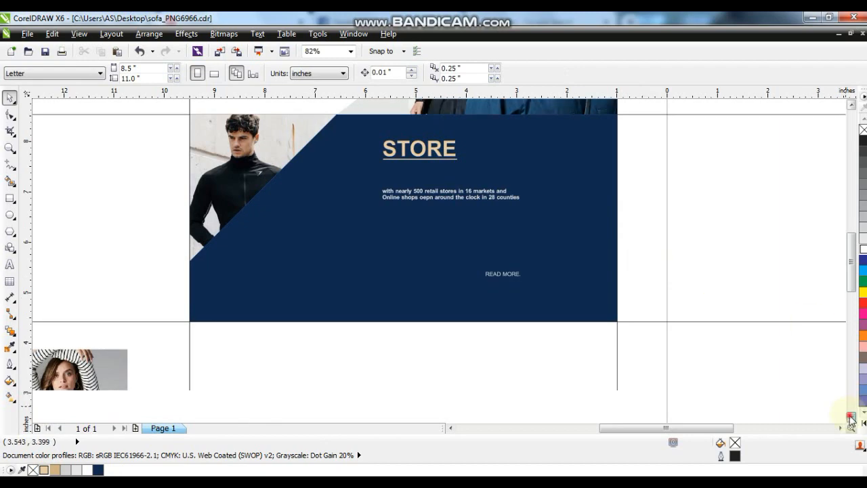
{"action": "left_click", "coordinate": [108, 263]}
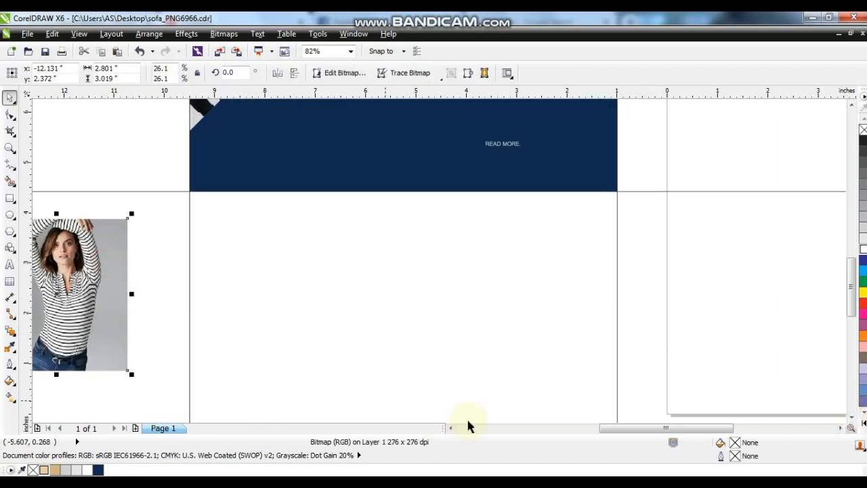
{"action": "left_click", "coordinate": [451, 429]}
{"action": "left_click", "coordinate": [452, 428]}
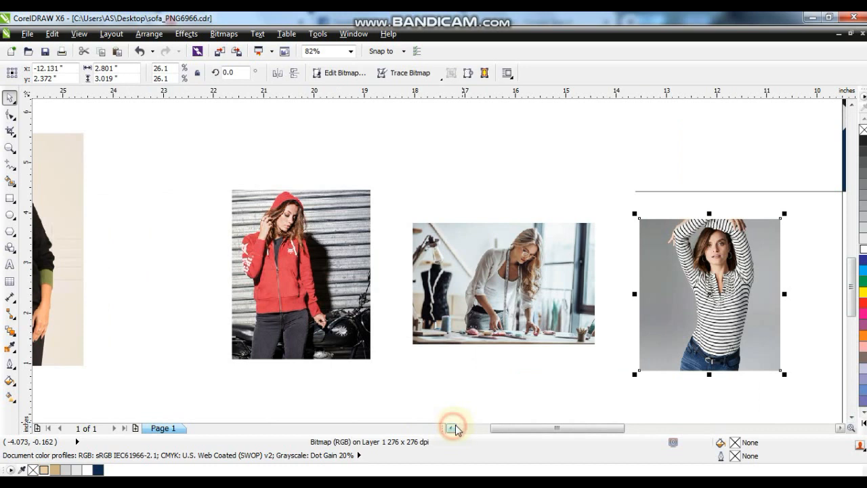
{"action": "left_click", "coordinate": [11, 198]}
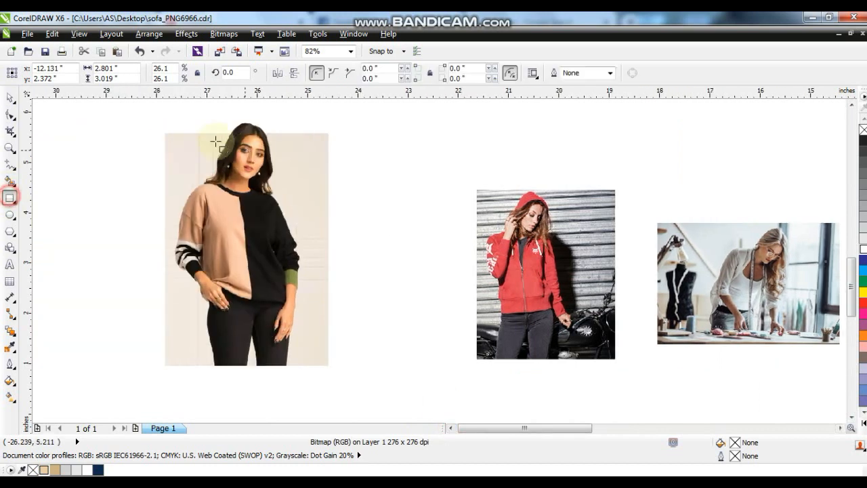
{"action": "left_click_drag", "start_coordinate": [187, 113], "coordinate": [307, 235]}
Copy the square onto the red hoodie, workshop and striped shirt photos, framing each woman
{"action": "left_click", "coordinate": [10, 97]}
{"action": "left_click_drag", "start_coordinate": [249, 173], "coordinate": [767, 283]}
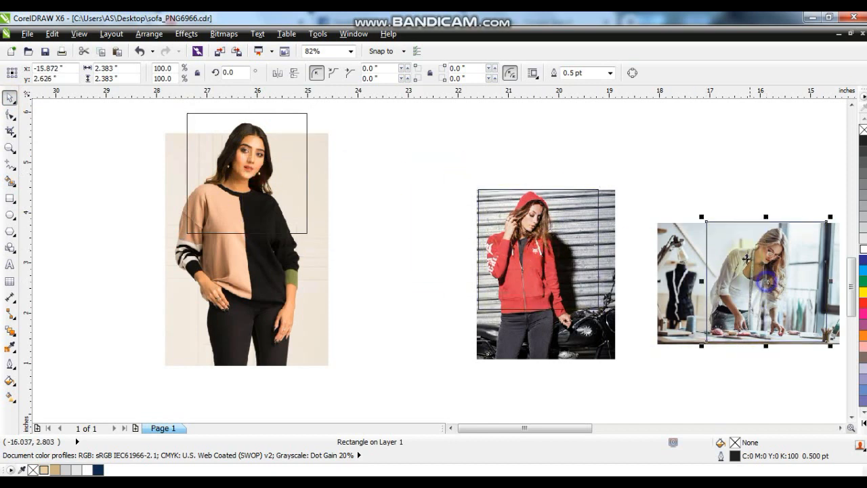
{"action": "left_click", "coordinate": [841, 428]}
{"action": "left_click_drag", "start_coordinate": [444, 284], "coordinate": [622, 278]}
Weld the four squares over the women's photos into a single shape
{"action": "scroll", "coordinate": [593, 277], "scroll_direction": "down", "scroll_amount": 3}
{"action": "left_click_drag", "start_coordinate": [223, 177], "coordinate": [626, 320]}
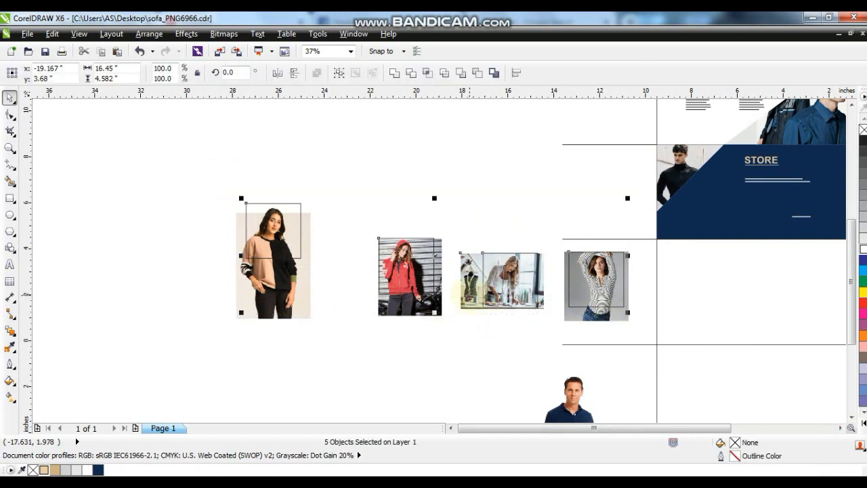
{"action": "left_click", "coordinate": [396, 79]}
{"action": "left_click", "coordinate": [411, 149]}
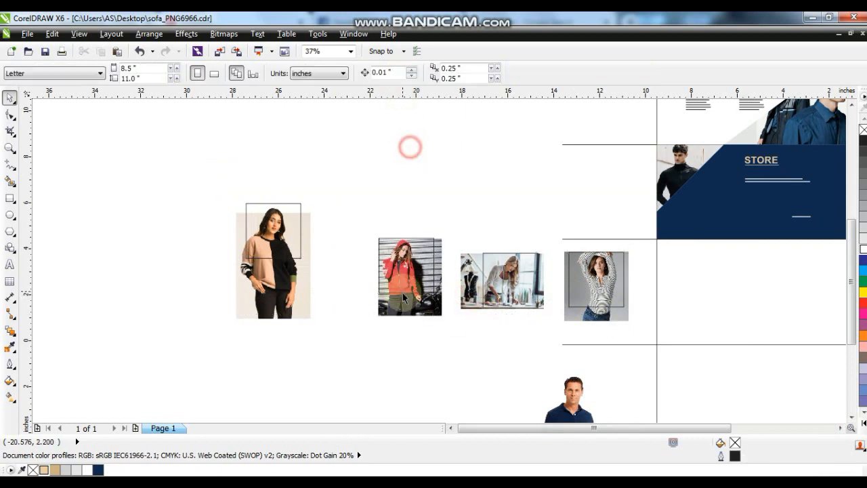
PowerClip the sweater, red hoodie, workshop and striped shirt photos inside the welded squares
{"action": "left_click", "coordinate": [246, 306]}
{"action": "left_click", "coordinate": [396, 312], "text": "shift"}
{"action": "left_click", "coordinate": [469, 296], "text": "shift"}
{"action": "left_click", "coordinate": [577, 316], "text": "shift"}
{"action": "right_click", "coordinate": [576, 320]}
{"action": "left_click", "coordinate": [607, 21]}
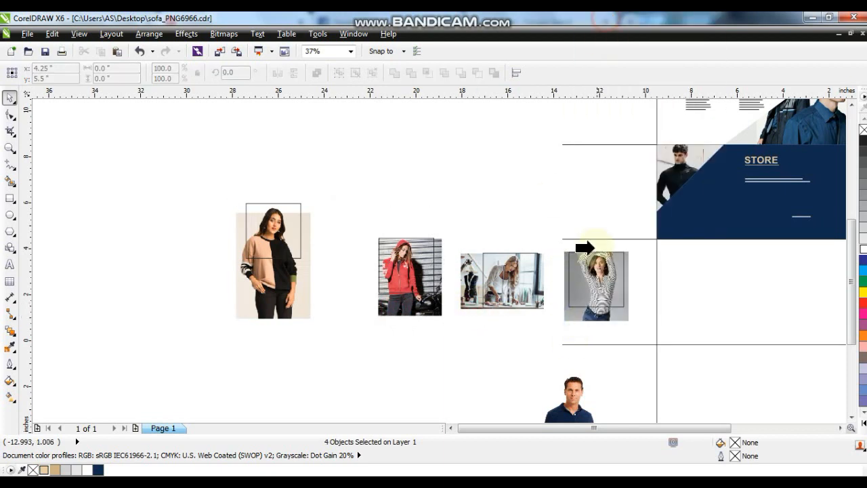
{"action": "left_click", "coordinate": [594, 252]}
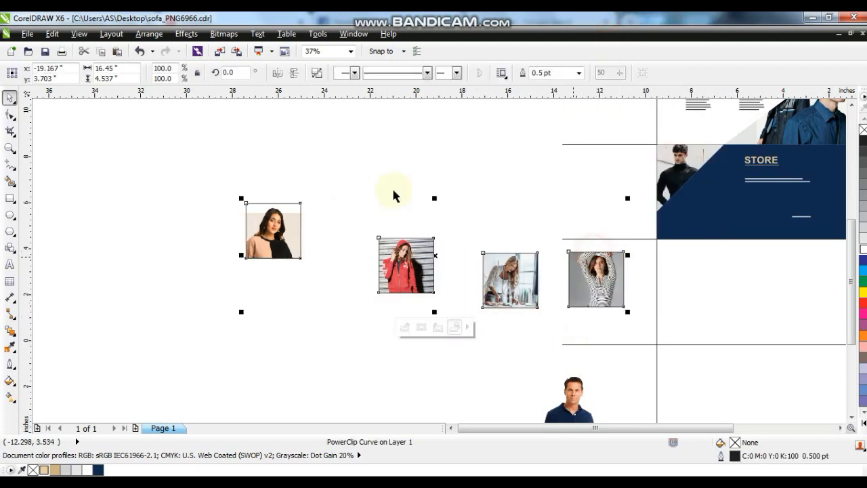
Break the clipped shape apart into four photos and stack them by aligning their centres horizontally and vertically
{"action": "left_click", "coordinate": [318, 74]}
{"action": "left_click", "coordinate": [278, 230]}
{"action": "left_click", "coordinate": [406, 264], "text": "shift"}
{"action": "left_click", "coordinate": [501, 281], "text": "shift"}
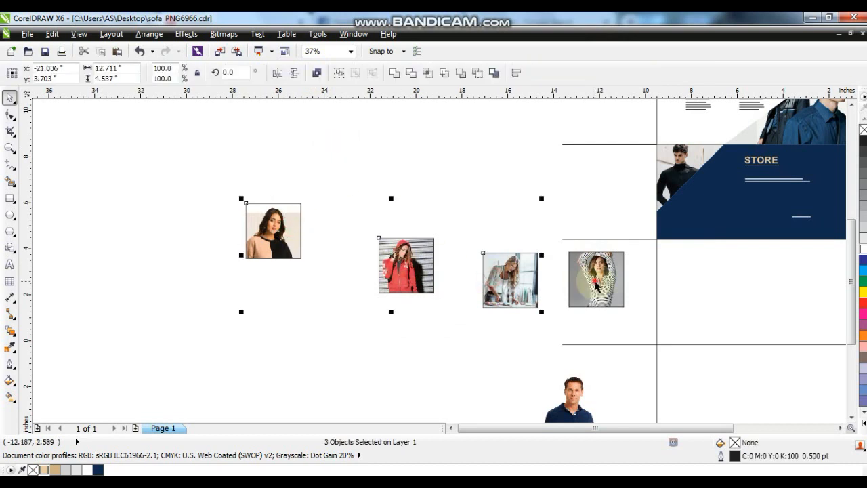
{"action": "left_click", "coordinate": [596, 286], "text": "shift"}
{"action": "key", "text": "c"}
{"action": "key", "text": "e"}
Move the photo stack into the upper-left corner of the section below the navy one and scale it to about 1.76 in square
{"action": "left_click_drag", "start_coordinate": [596, 279], "coordinate": [691, 274]}
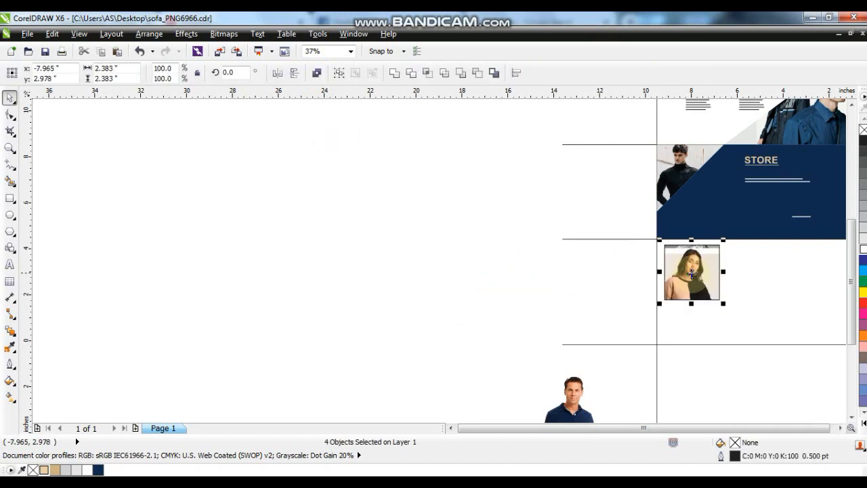
{"action": "left_click", "coordinate": [845, 430]}
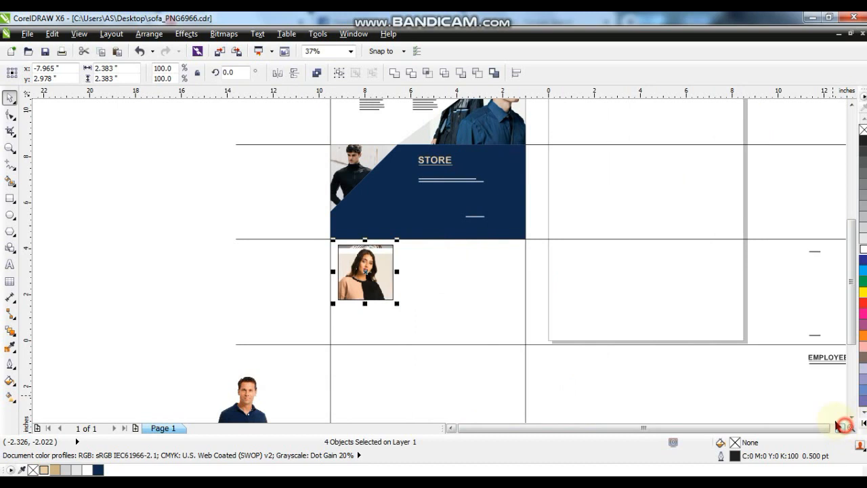
{"action": "left_click", "coordinate": [10, 147]}
{"action": "left_click_drag", "start_coordinate": [456, 308], "coordinate": [612, 368]}
{"action": "left_click", "coordinate": [10, 102]}
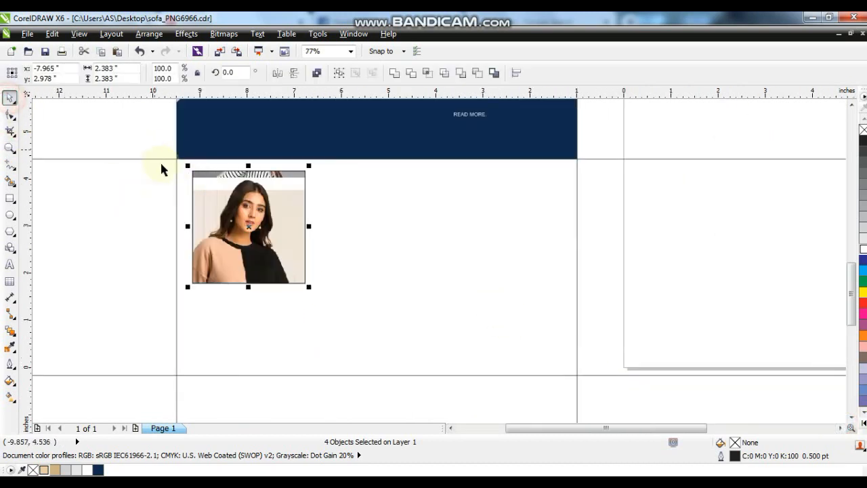
{"action": "left_click_drag", "start_coordinate": [309, 288], "coordinate": [279, 258]}
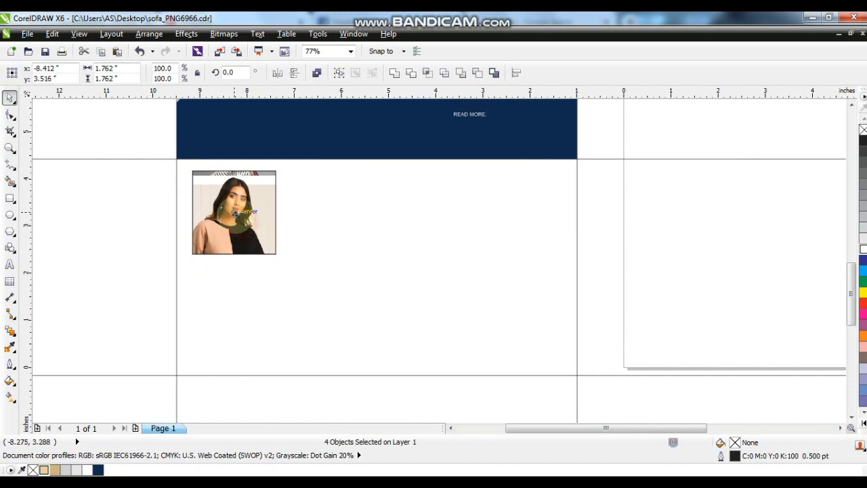
{"action": "left_click_drag", "start_coordinate": [231, 221], "coordinate": [224, 209]}
{"action": "left_click", "coordinate": [120, 229]}
Spread the stacked photos rightward at equal spacing to form a row of four below the navy section
{"action": "left_click", "coordinate": [290, 216]}
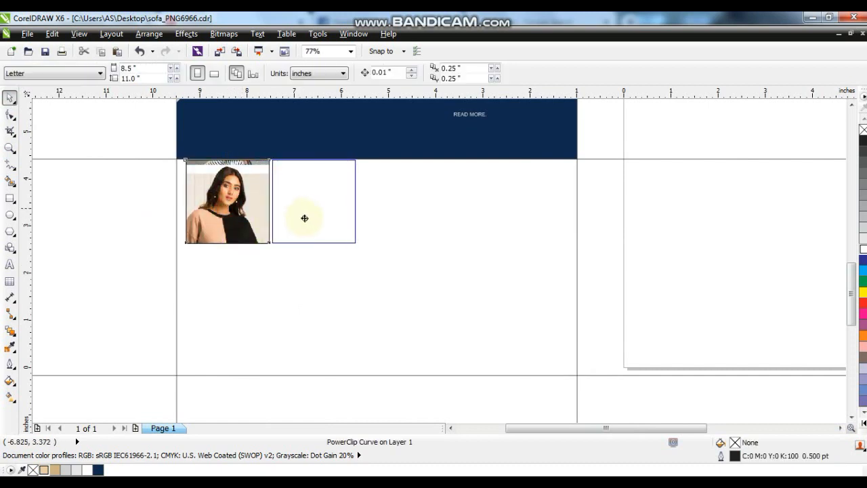
{"action": "left_click_drag", "start_coordinate": [305, 218], "coordinate": [305, 218]}
{"action": "left_click", "coordinate": [235, 208]}
{"action": "key", "text": "ctrl+r"}
{"action": "key", "text": "ctrl+r"}
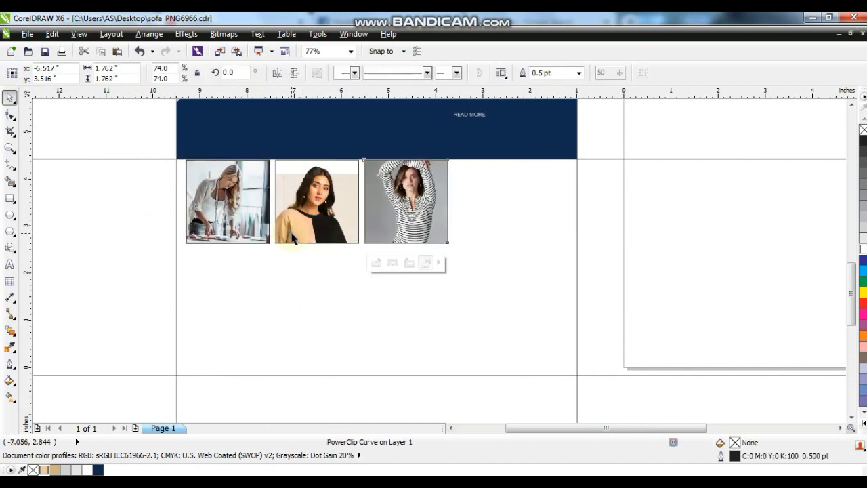
{"action": "left_click", "coordinate": [252, 217]}
{"action": "key", "text": "ctrl+r"}
{"action": "key", "text": "ctrl+r"}
{"action": "key", "text": "ctrl+r"}
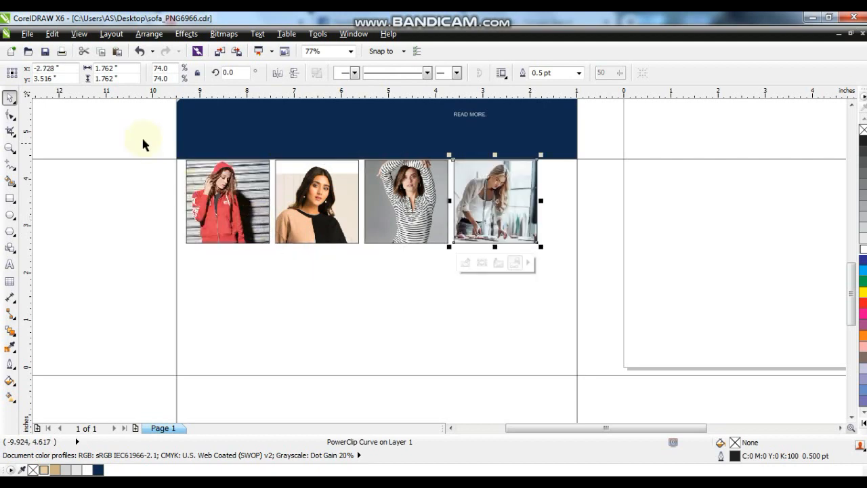
Enlarge the four-photo row to about 8.06 in wide and 1.91 in high, filling the section's width between the guidelines
{"action": "left_click", "coordinate": [126, 131]}
{"action": "left_click_drag", "start_coordinate": [147, 152], "coordinate": [569, 262]}
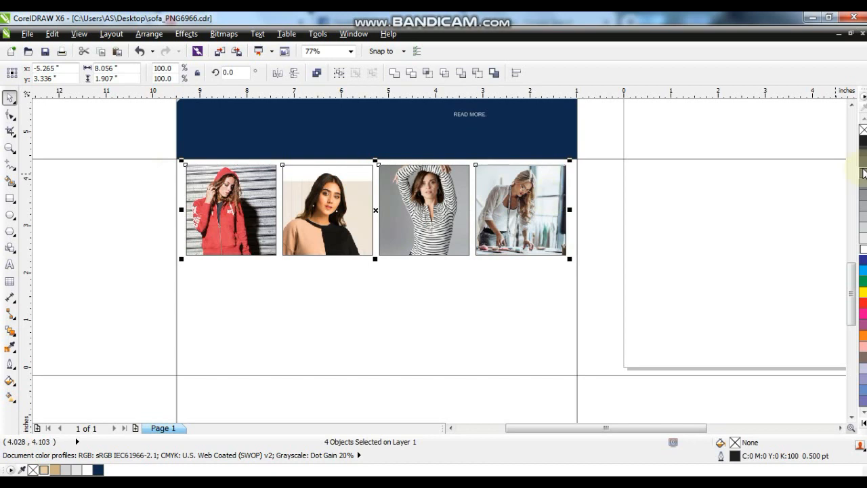
Remove the outlines from the four photos and duplicate the row directly beneath it
{"action": "right_click", "coordinate": [864, 131]}
{"action": "left_click_drag", "start_coordinate": [421, 211], "coordinate": [434, 310]}
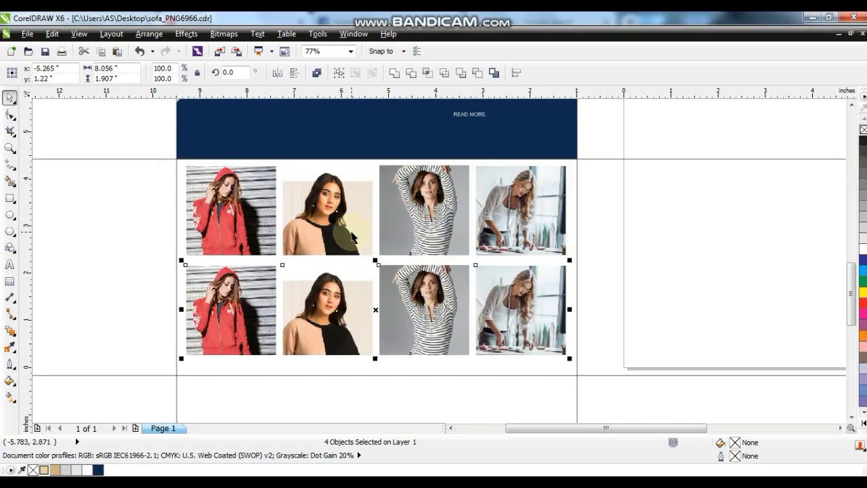
Draw a rectangle about 8.5 by 4.59 in covering the fifth section, fill it with tan C20 M27 Y51 K0 and send it behind the photos
{"action": "left_click", "coordinate": [10, 197]}
{"action": "left_click_drag", "start_coordinate": [177, 160], "coordinate": [576, 375]}
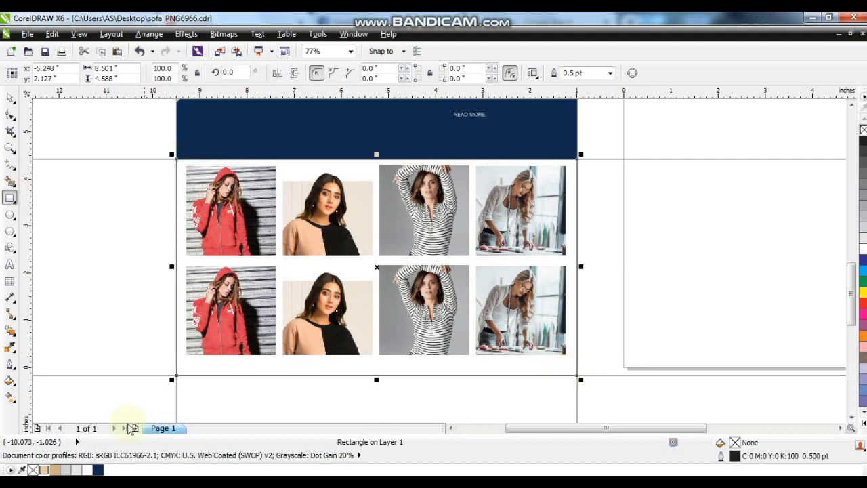
{"action": "left_click", "coordinate": [60, 471]}
{"action": "key", "text": "shift+Page_Down"}
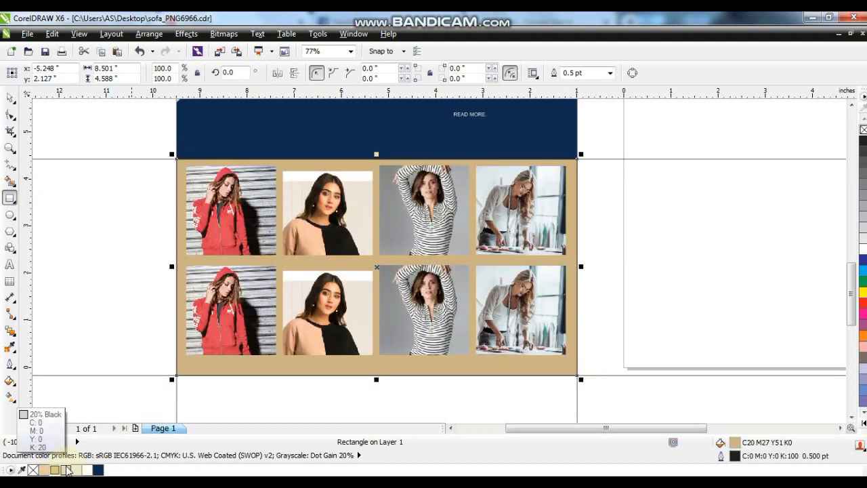
Fill the frame of the upper row's two-tone sweater photo with white
{"action": "left_click", "coordinate": [9, 99]}
{"action": "left_click", "coordinate": [372, 223]}
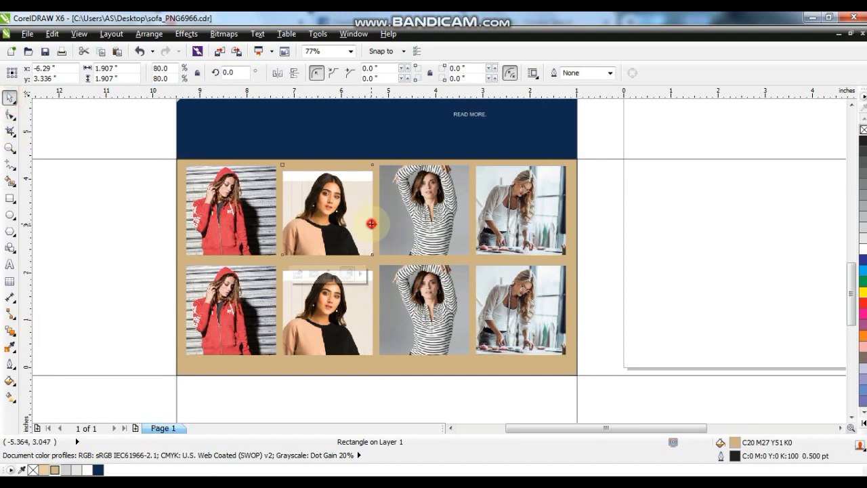
{"action": "left_click", "coordinate": [862, 251]}
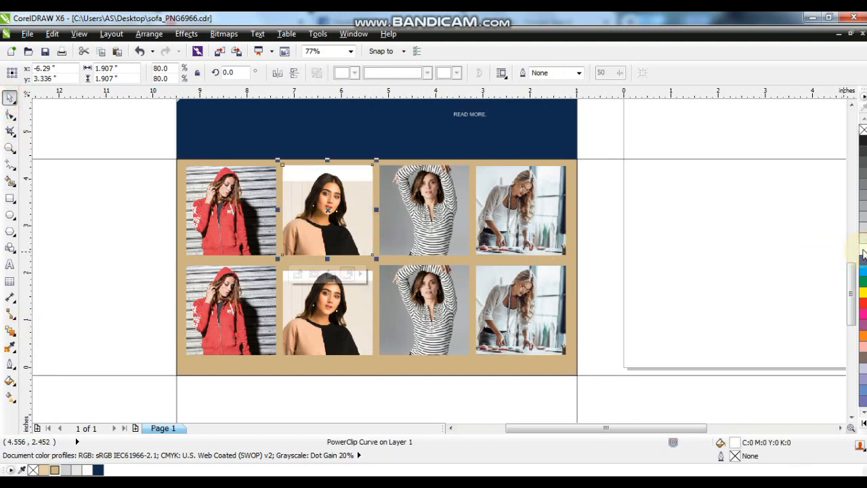
Mirror the lower row of four photos horizontally to reverse their order
{"action": "left_click", "coordinate": [435, 313]}
{"action": "left_click", "coordinate": [502, 306], "text": "shift"}
{"action": "left_click", "coordinate": [323, 308], "text": "shift"}
{"action": "left_click", "coordinate": [250, 300], "text": "shift"}
{"action": "left_click", "coordinate": [277, 72]}
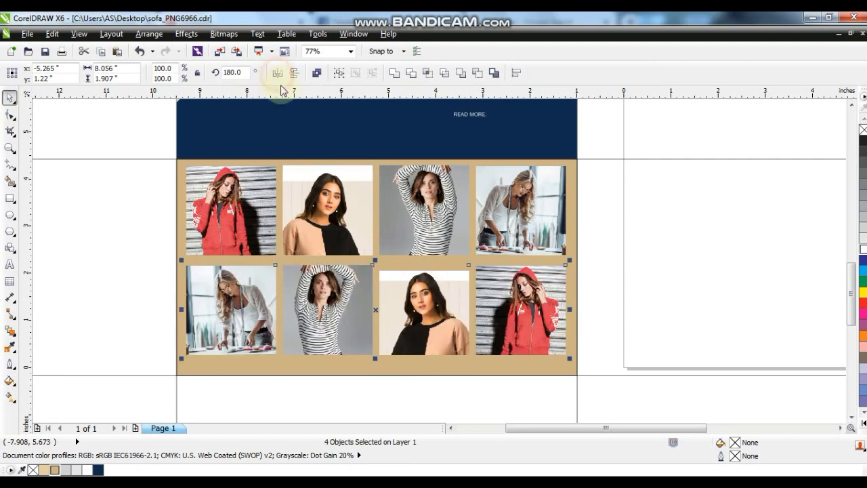
{"action": "left_click", "coordinate": [9, 147]}
{"action": "right_click", "coordinate": [310, 226]}
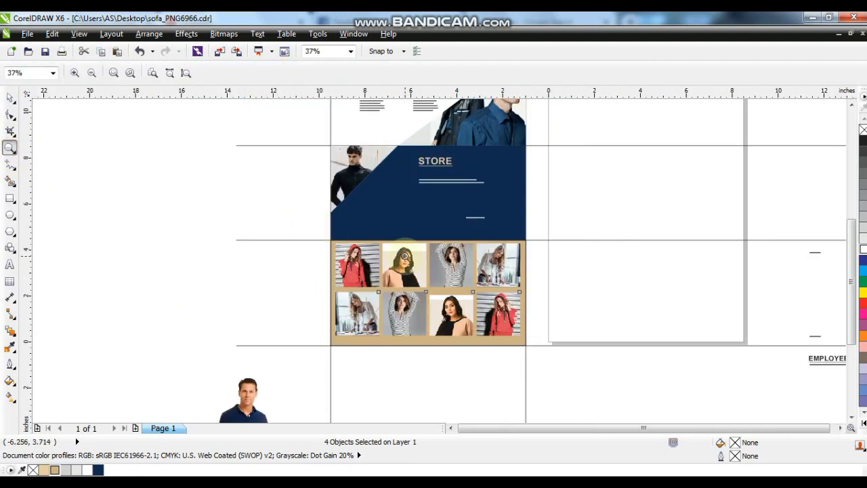
Draw a rectangle about 8.5 by 9.11 in over the empty section below the gallery and fill it with navy C100 M86 Y40 K38
{"action": "right_click", "coordinate": [288, 262]}
{"action": "left_click_drag", "start_coordinate": [288, 262], "coordinate": [680, 424]}
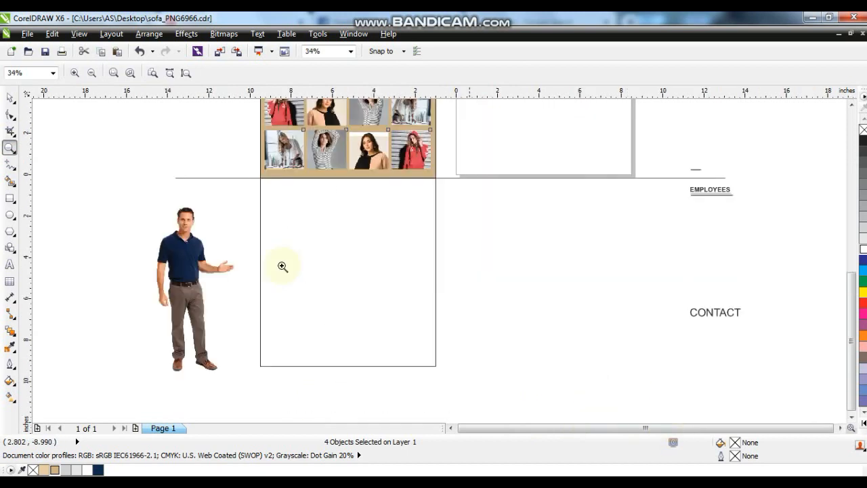
{"action": "left_click", "coordinate": [10, 98]}
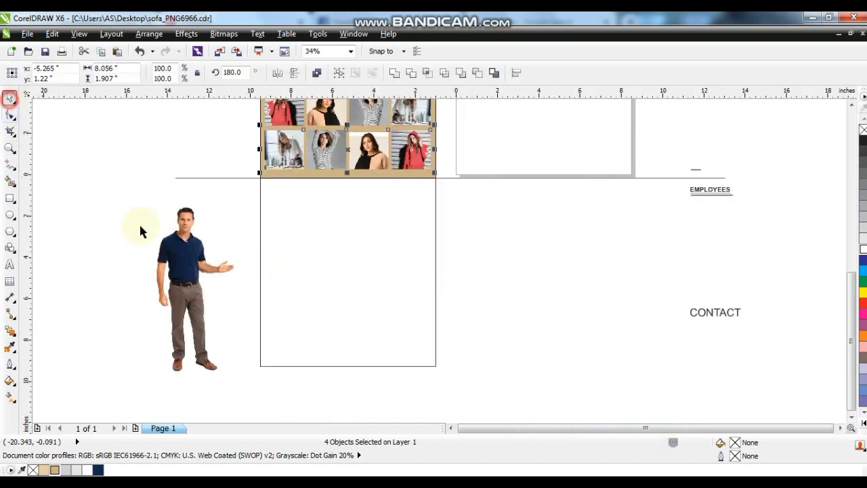
{"action": "left_click", "coordinate": [267, 366]}
{"action": "left_click", "coordinate": [11, 198]}
{"action": "left_click_drag", "start_coordinate": [260, 177], "coordinate": [433, 366]}
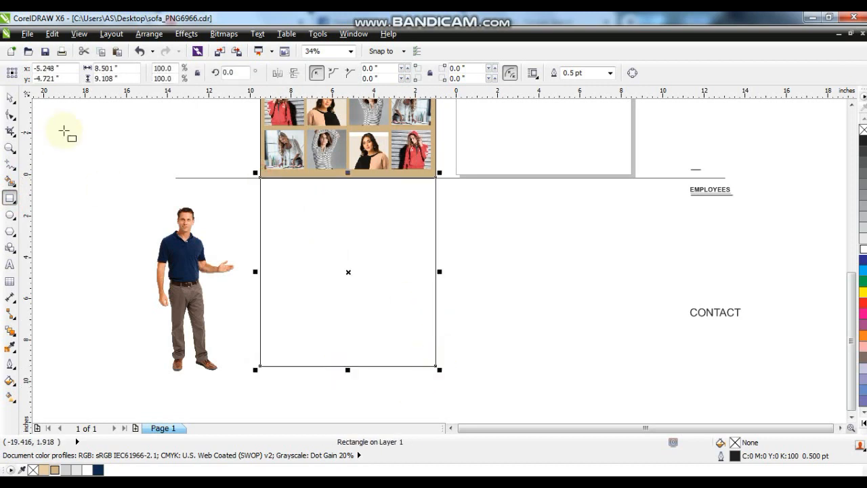
{"action": "left_click", "coordinate": [98, 469]}
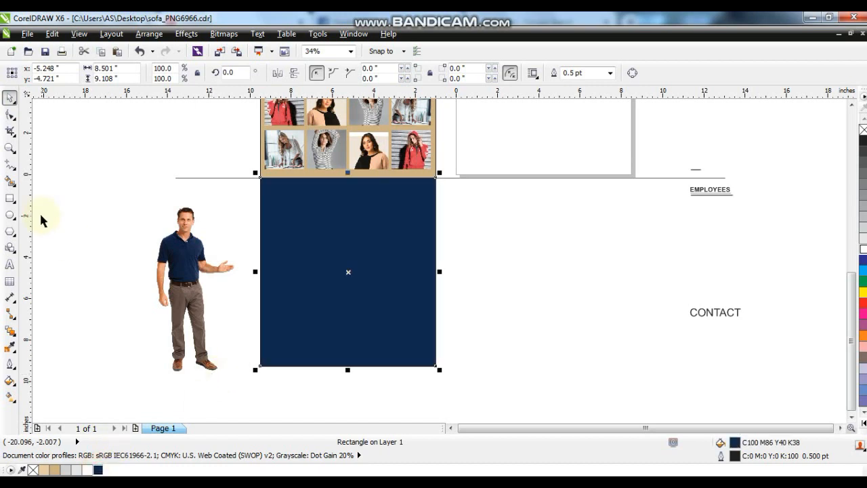
Draw a tall ellipse about 6.15 by 9.8 in, fill it with tan C20 M27 Y51 K0, remove its outline and PowerClip it inside the navy rectangle
{"action": "left_click", "coordinate": [10, 215]}
{"action": "left_click_drag", "start_coordinate": [212, 173], "coordinate": [339, 374]}
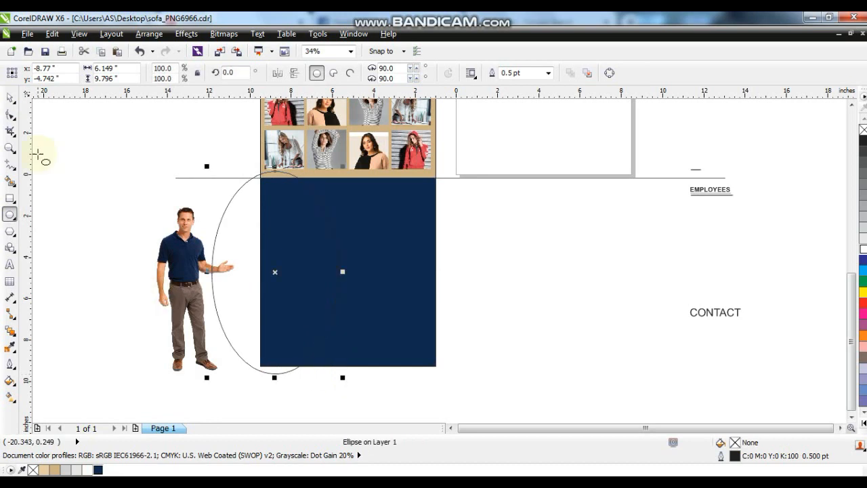
{"action": "left_click", "coordinate": [12, 98]}
{"action": "left_click", "coordinate": [55, 470]}
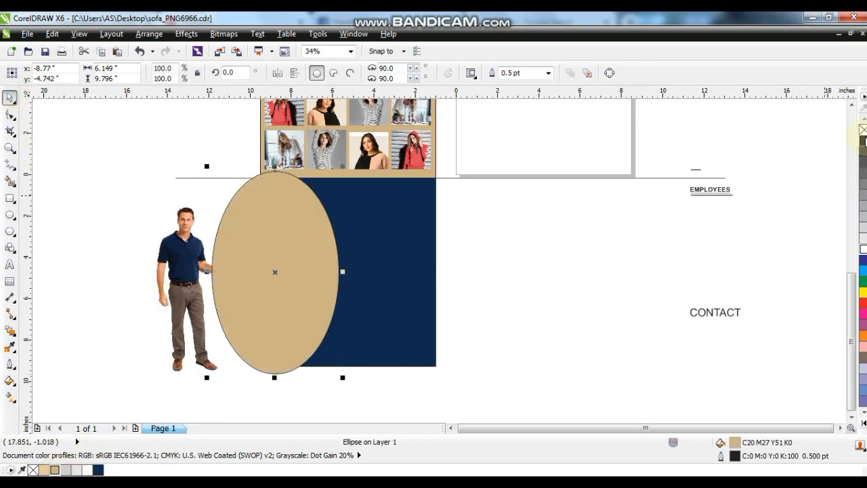
{"action": "right_click", "coordinate": [262, 224]}
{"action": "left_click", "coordinate": [329, 20]}
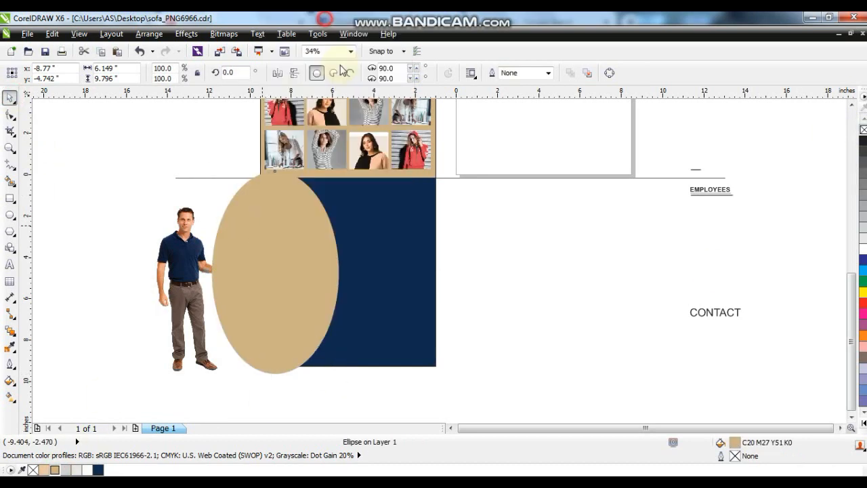
{"action": "left_click", "coordinate": [382, 254]}
Place the cutout of the man in the polo shirt over the tan curve and scale it down to about 39.8%
{"action": "left_click_drag", "start_coordinate": [138, 237], "coordinate": [312, 276]}
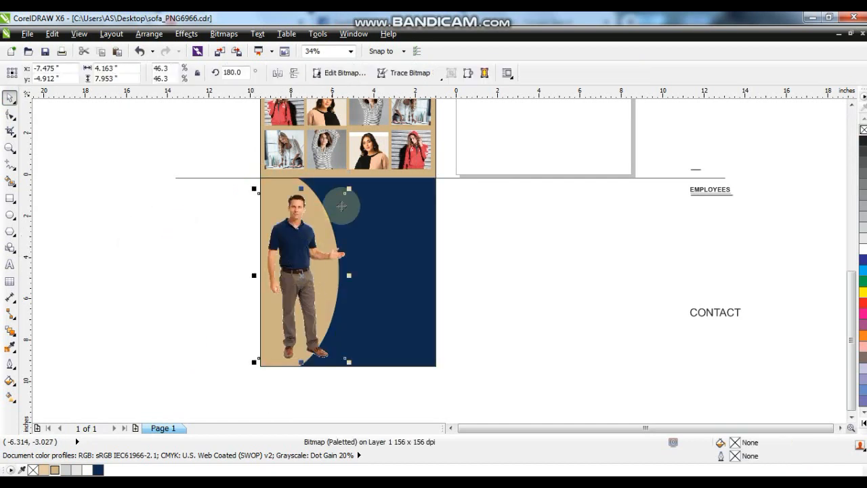
{"action": "left_click_drag", "start_coordinate": [348, 188], "coordinate": [338, 195]}
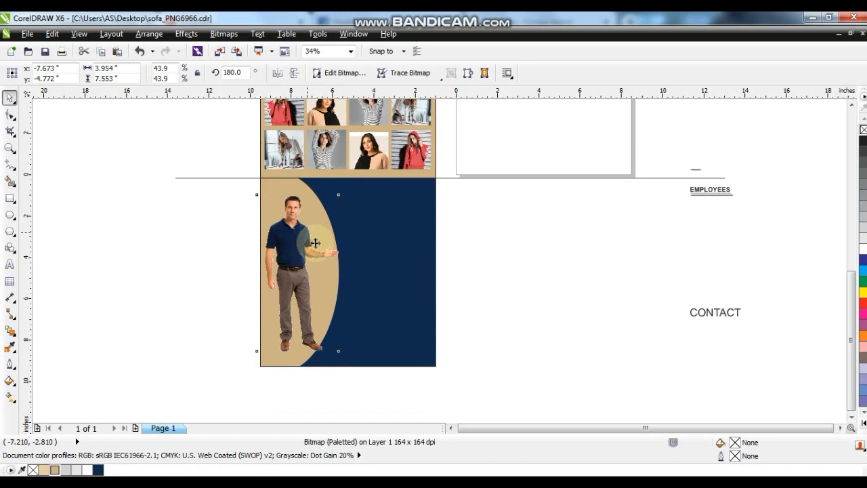
{"action": "left_click", "coordinate": [306, 256]}
{"action": "left_click_drag", "start_coordinate": [338, 351], "coordinate": [334, 337]}
{"action": "left_click_drag", "start_coordinate": [303, 274], "coordinate": [302, 280]}
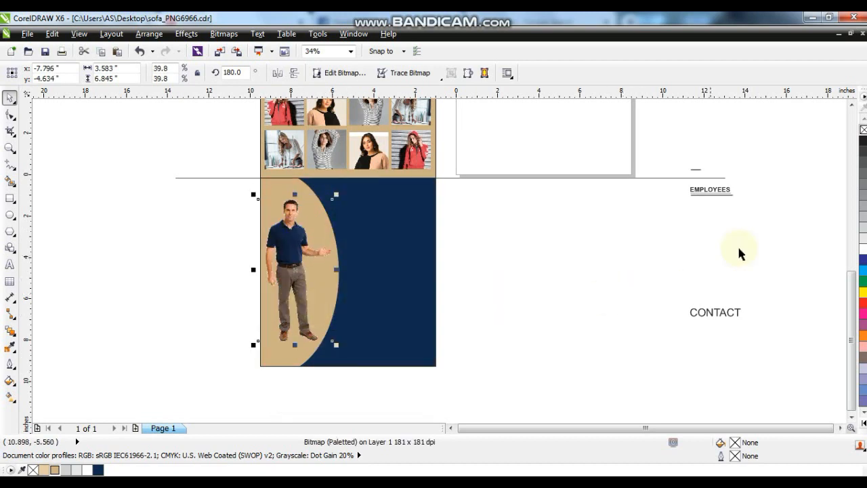
Move the EMPLOYEES heading with its tagline to the upper part of the navy area and the CONTACT text to its lower part
{"action": "left_click_drag", "start_coordinate": [772, 160], "coordinate": [752, 180]}
{"action": "left_click_drag", "start_coordinate": [753, 181], "coordinate": [366, 210]}
{"action": "left_click", "coordinate": [784, 287]}
{"action": "left_click_drag", "start_coordinate": [710, 309], "coordinate": [382, 327]}
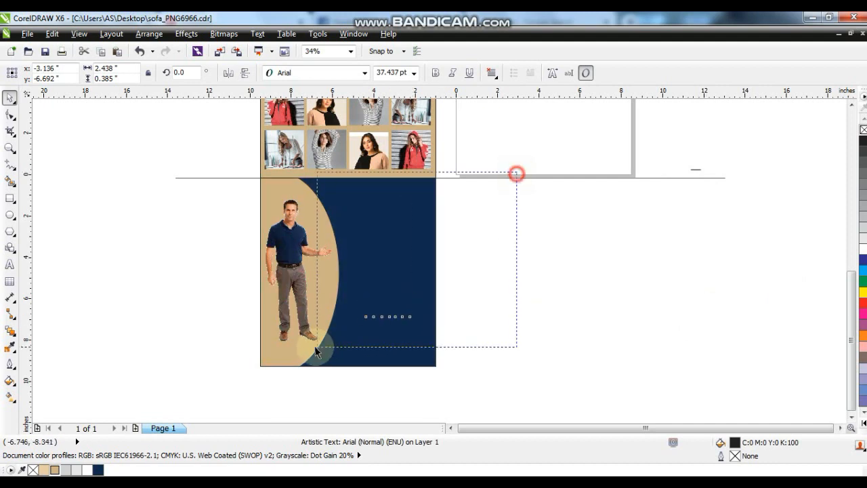
Fill the EMPLOYEES heading and its tagline with tan from the document colors
{"action": "left_click_drag", "start_coordinate": [319, 346], "coordinate": [300, 347]}
{"action": "key", "text": "shift+F2"}
{"action": "left_click_drag", "start_coordinate": [316, 113], "coordinate": [711, 215]}
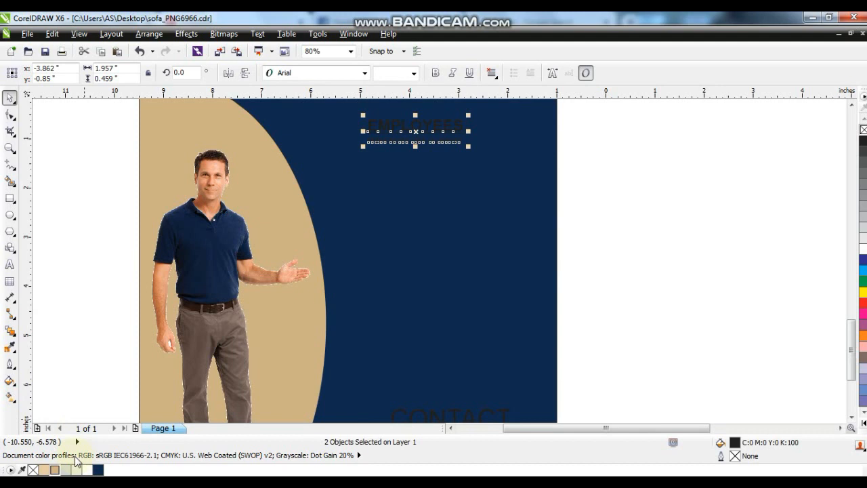
{"action": "left_click", "coordinate": [57, 469]}
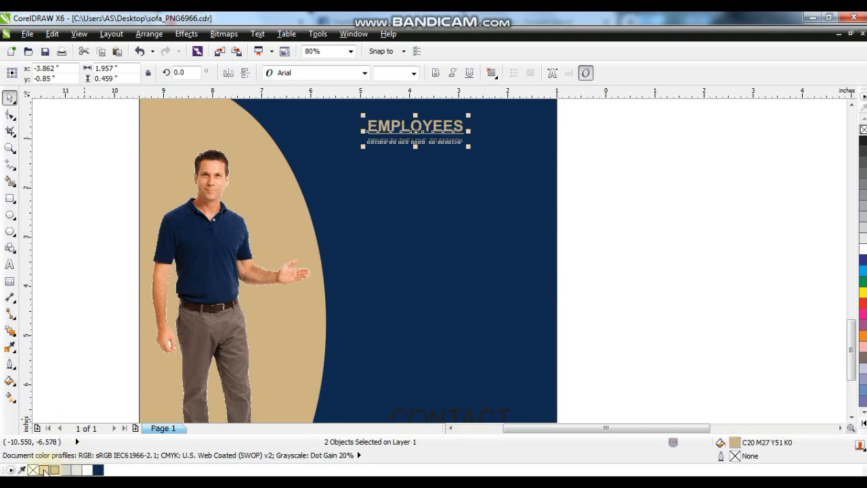
{"action": "left_click", "coordinate": [660, 228]}
Make the CONTACT text bold 24 pt in light tan C9 M17 Y36 K0 and position it near the navy section's lower edge
{"action": "scroll", "coordinate": [618, 291], "scroll_direction": "down", "scroll_amount": 2}
{"action": "left_click_drag", "start_coordinate": [618, 326], "coordinate": [483, 373]}
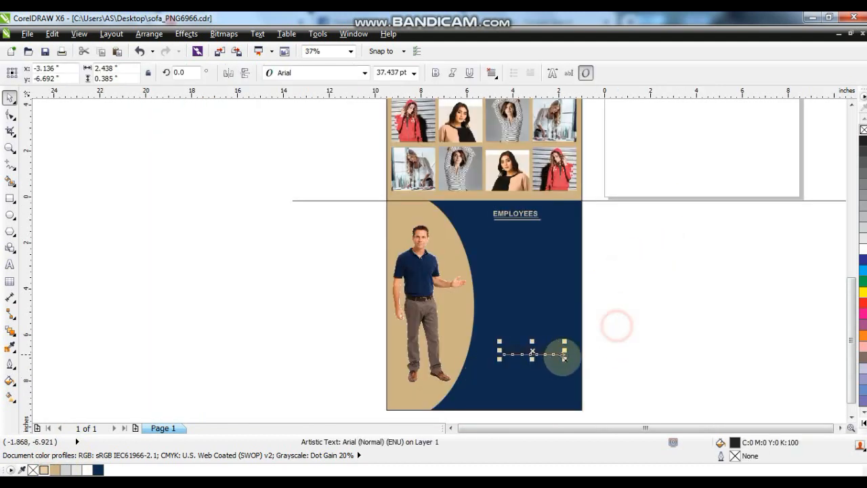
{"action": "left_click", "coordinate": [435, 72]}
{"action": "left_click_drag", "start_coordinate": [565, 359], "coordinate": [516, 383]}
{"action": "left_click", "coordinate": [571, 345]}
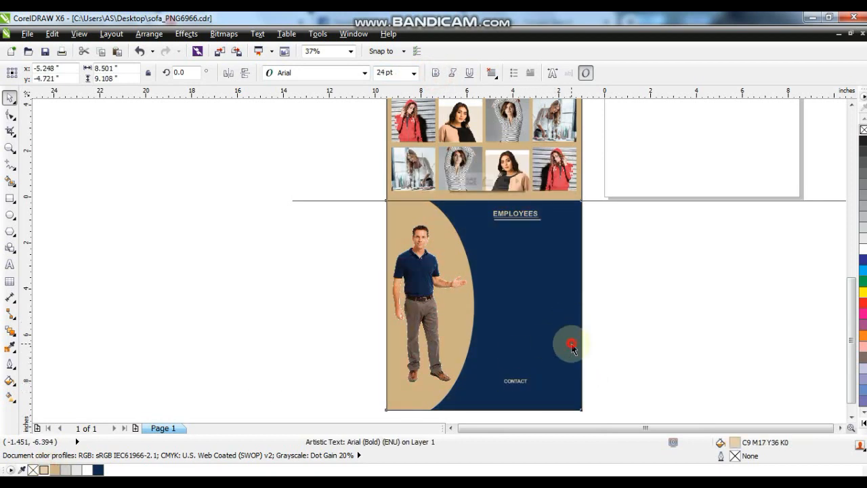
Delete the leftover text pieces lying beside the page
{"action": "key", "text": "F4"}
{"action": "left_click", "coordinate": [609, 345]}
{"action": "left_click_drag", "start_coordinate": [616, 264], "coordinate": [429, 316]}
{"action": "key", "text": "ctrl+z"}
{"action": "left_click", "coordinate": [631, 308]}
{"action": "left_click_drag", "start_coordinate": [618, 269], "coordinate": [540, 359]}
{"action": "left_click", "coordinate": [595, 348]}
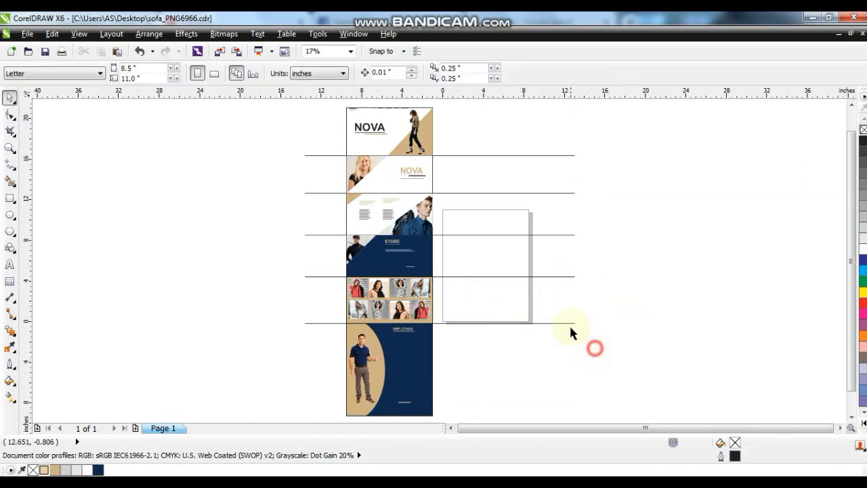
Delete the five horizontal divider lines that run across the layout between its sections
{"action": "left_click", "coordinate": [572, 155]}
{"action": "key", "text": "Delete"}
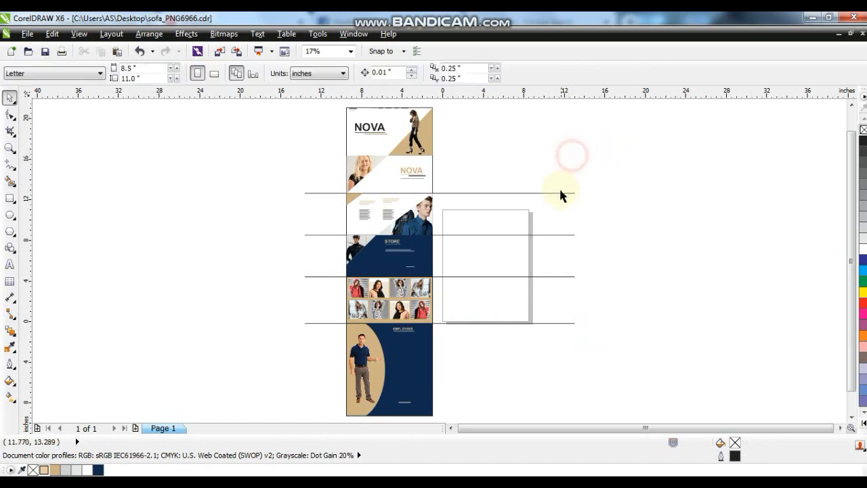
{"action": "left_click", "coordinate": [561, 194]}
{"action": "key", "text": "Delete"}
{"action": "left_click", "coordinate": [561, 236]}
{"action": "key", "text": "Delete"}
{"action": "left_click", "coordinate": [559, 276]}
{"action": "key", "text": "Delete"}
{"action": "left_click", "coordinate": [567, 323]}
{"action": "key", "text": "Delete"}
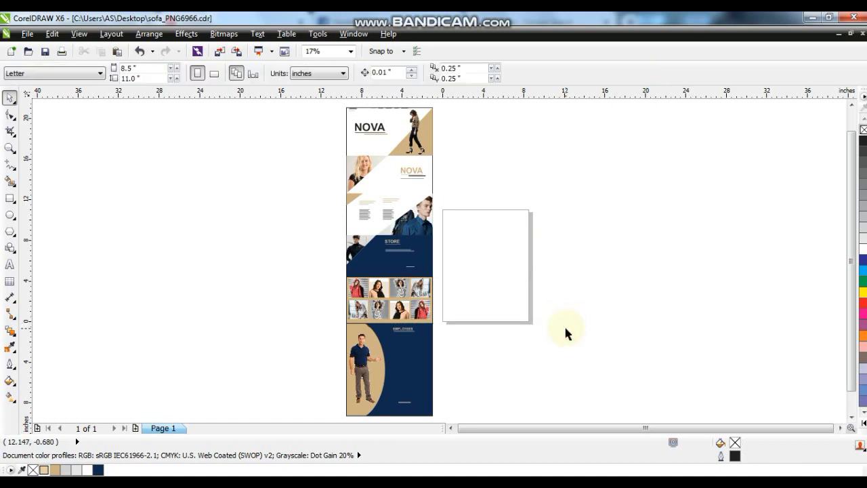
Reshape the STORE section's triangular photo frame by moving its lowest node up along the layout's edge
{"action": "left_click", "coordinate": [10, 148]}
{"action": "left_click_drag", "start_coordinate": [300, 170], "coordinate": [490, 315]}
{"action": "left_click_drag", "start_coordinate": [275, 138], "coordinate": [571, 356]}
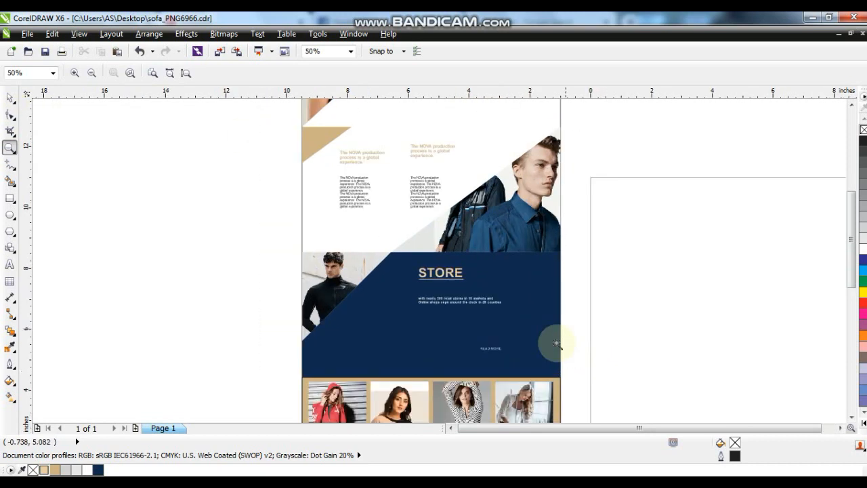
{"action": "left_click", "coordinate": [11, 116]}
{"action": "left_click", "coordinate": [353, 290]}
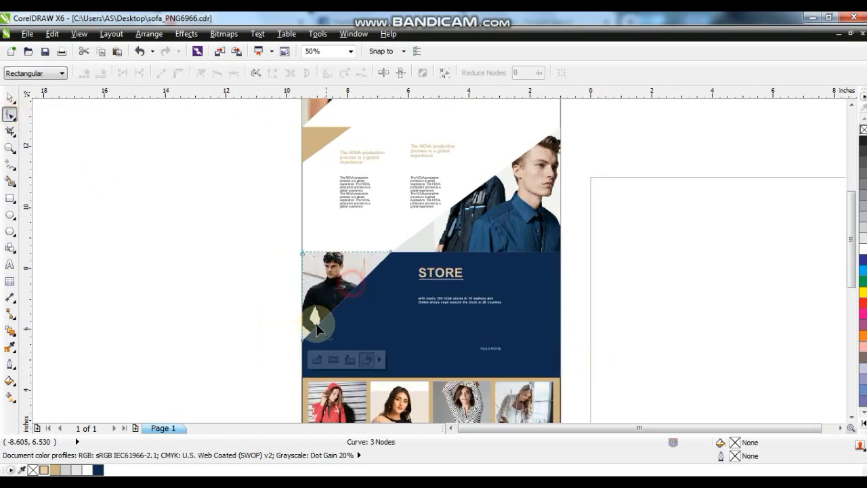
{"action": "left_click_drag", "start_coordinate": [302, 340], "coordinate": [303, 327]}
{"action": "left_click", "coordinate": [304, 349]}
{"action": "left_click", "coordinate": [11, 98]}
{"action": "left_click", "coordinate": [122, 252]}
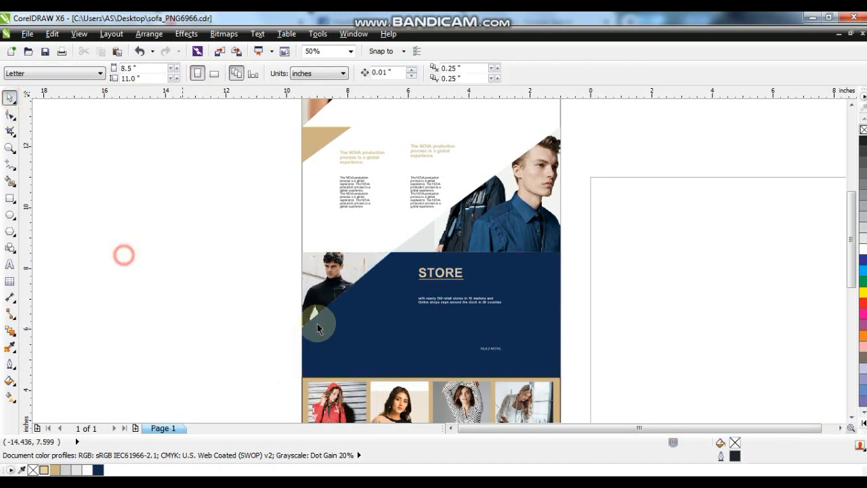
Reshape the blue-shirt photo's triangular frame by moving its uppermost node up along the layout's edge
{"action": "left_click", "coordinate": [554, 152]}
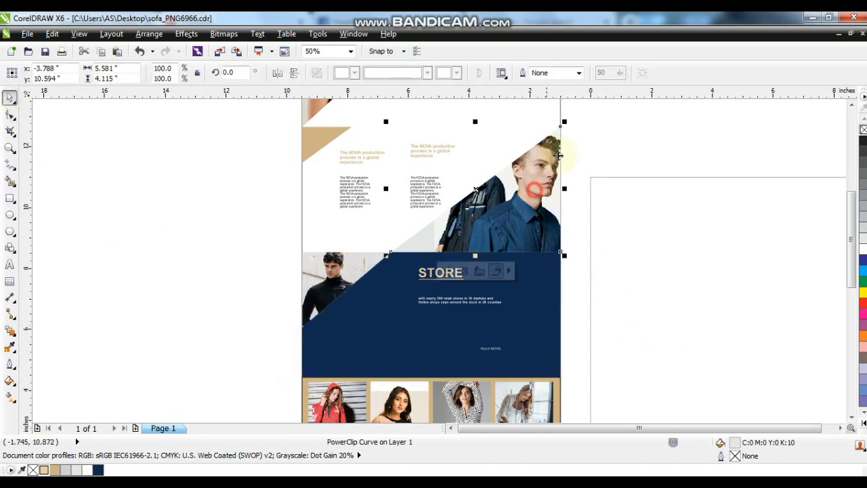
{"action": "left_click", "coordinate": [11, 115]}
{"action": "left_click_drag", "start_coordinate": [563, 126], "coordinate": [557, 105]}
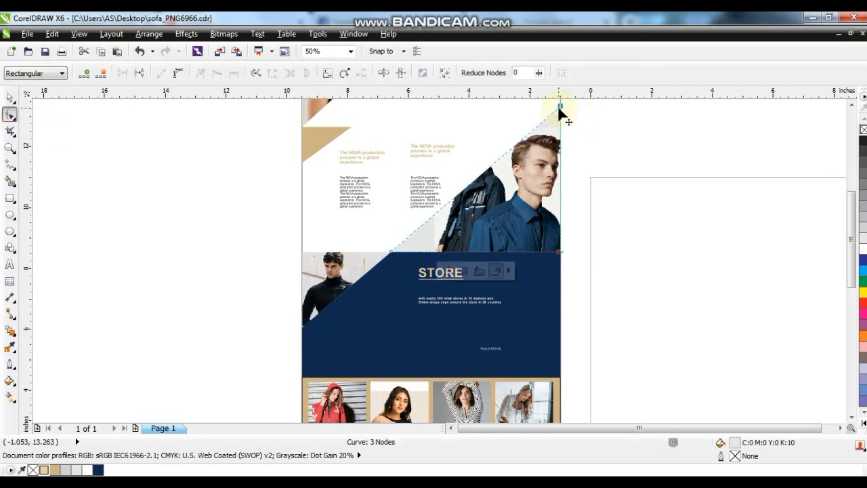